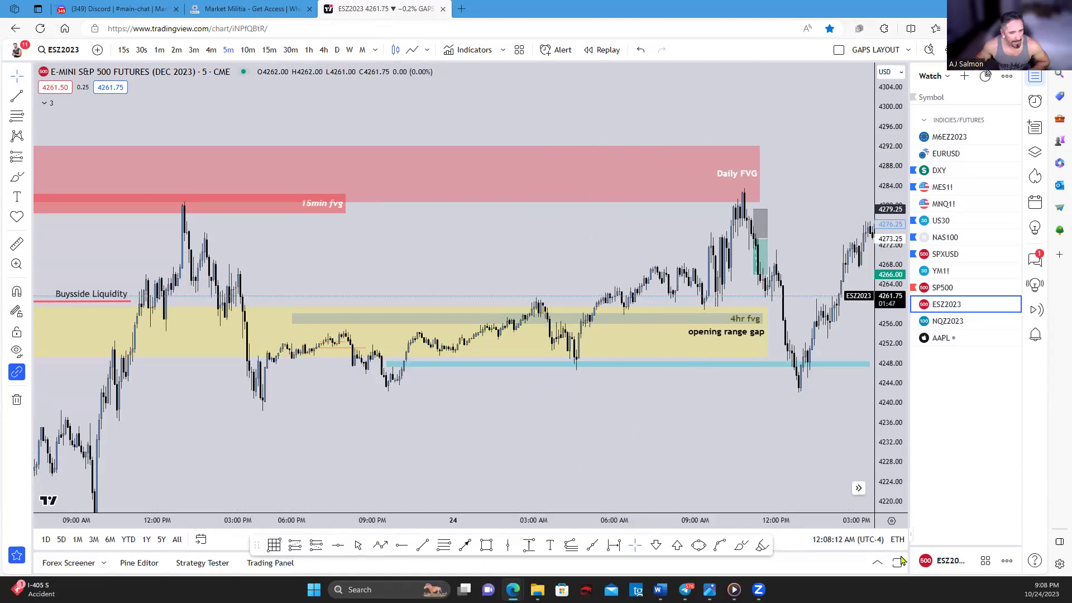
# Step: Switch the ES chart to regular trading hours only
pyautogui.click(896, 541)
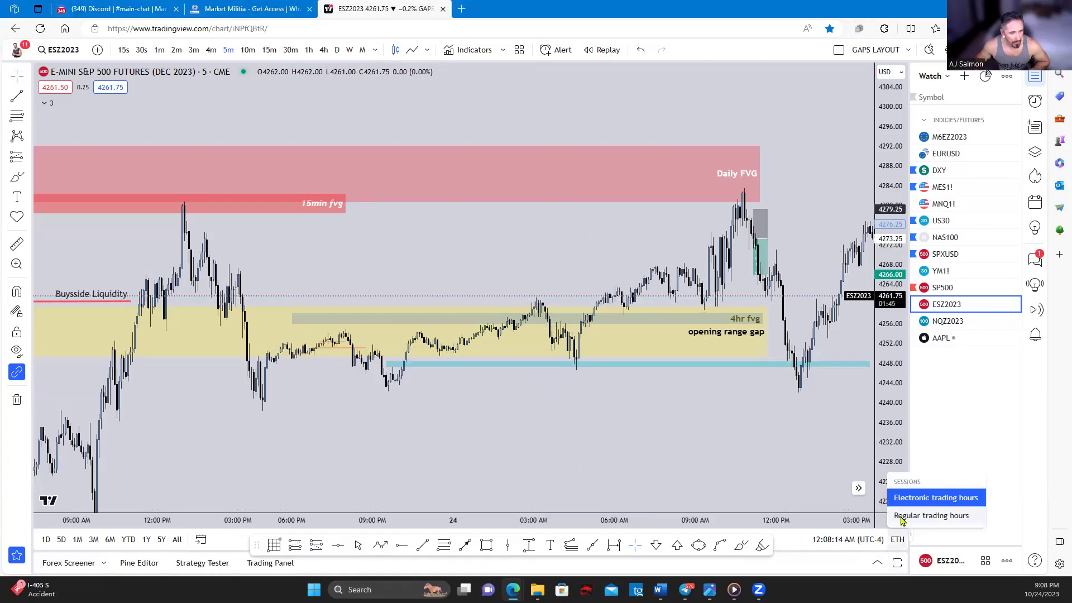
pyautogui.click(902, 516)
pyautogui.moveTo(802, 407); pyautogui.dragTo(566, 390)
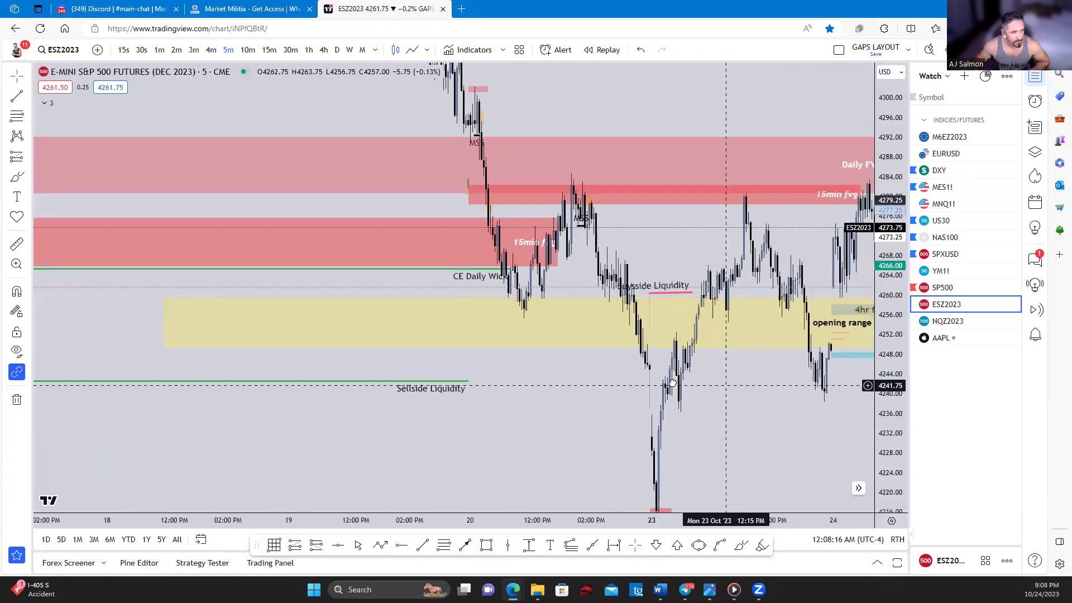
# Step: Shorten the October 24 opening range gap box so it ends earlier
pyautogui.scroll(2, 565, 390)
pyautogui.scroll(2, 434, 390)
pyautogui.scroll(2, 505, 390)
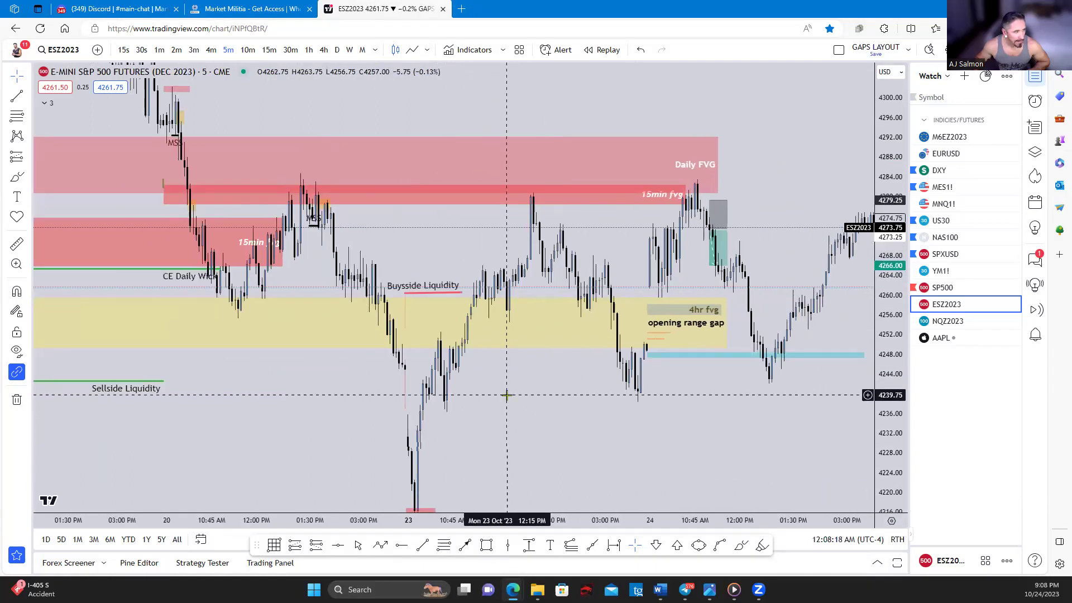
pyautogui.scroll(2, 456, 400)
pyautogui.moveTo(615, 371); pyautogui.dragTo(578, 373)
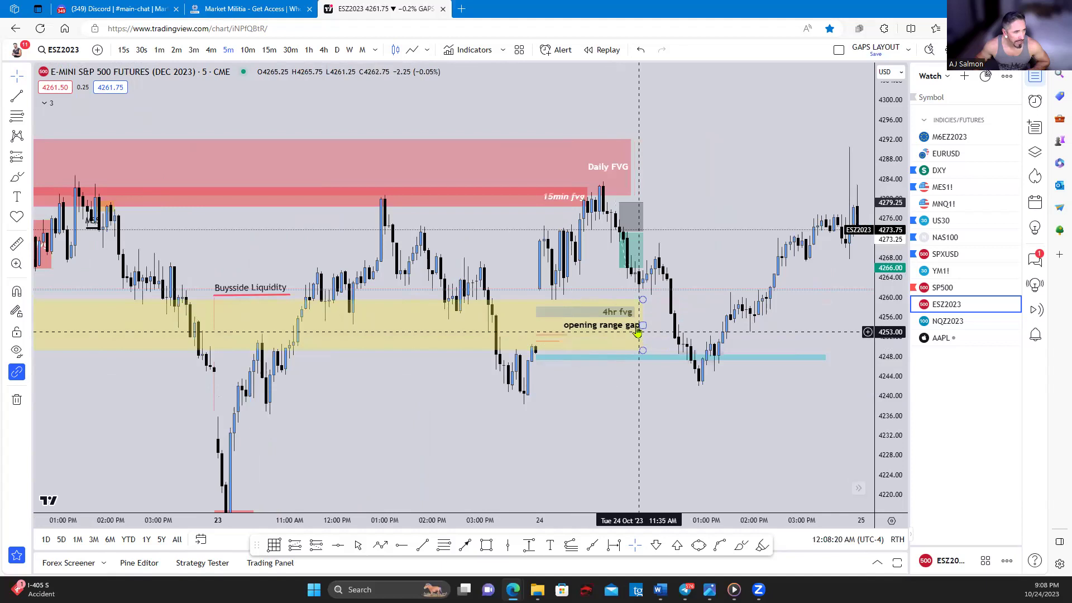
pyautogui.moveTo(641, 325); pyautogui.dragTo(611, 325)
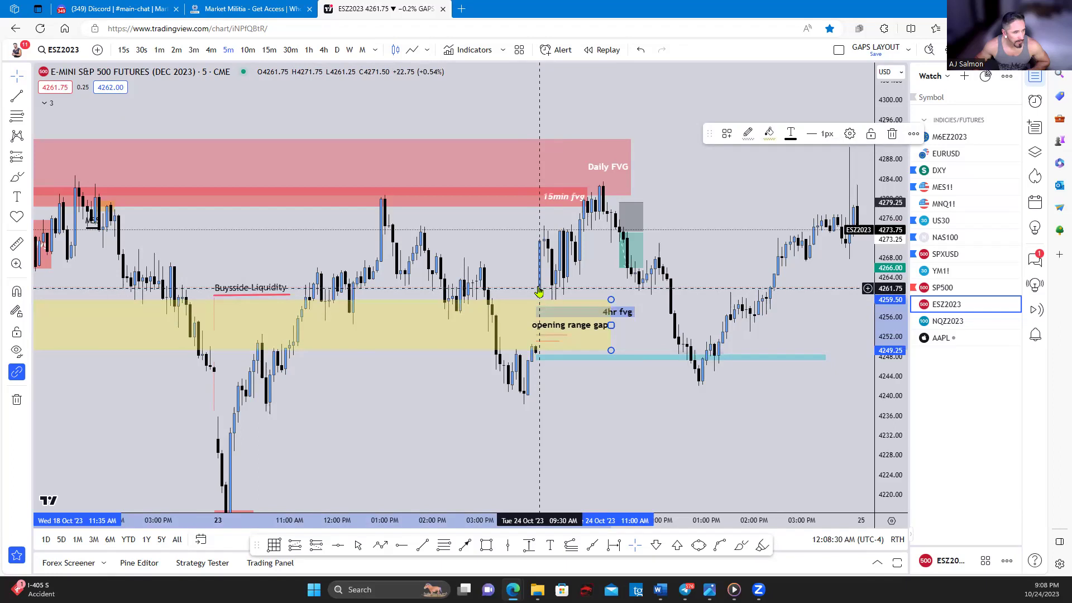
# Step: Open NQZ2023, trim its opening range box, and check the hourly and daily charts
pyautogui.click(952, 320)
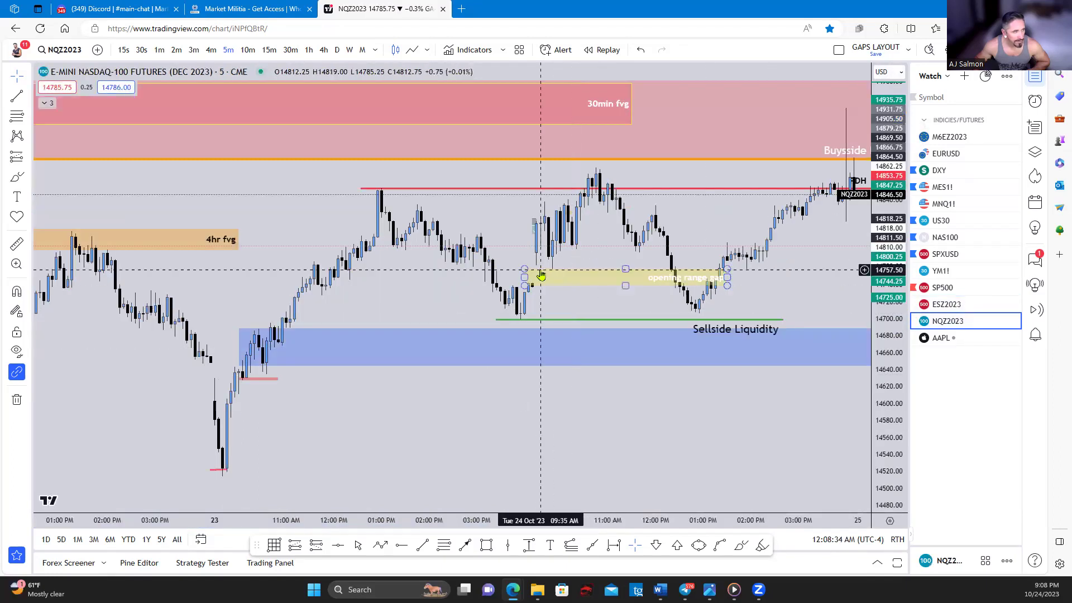
pyautogui.moveTo(725, 278)
pyautogui.mouseDown()
pyautogui.moveTo(659, 277)
pyautogui.moveTo(556, 338)
pyautogui.mouseUp()
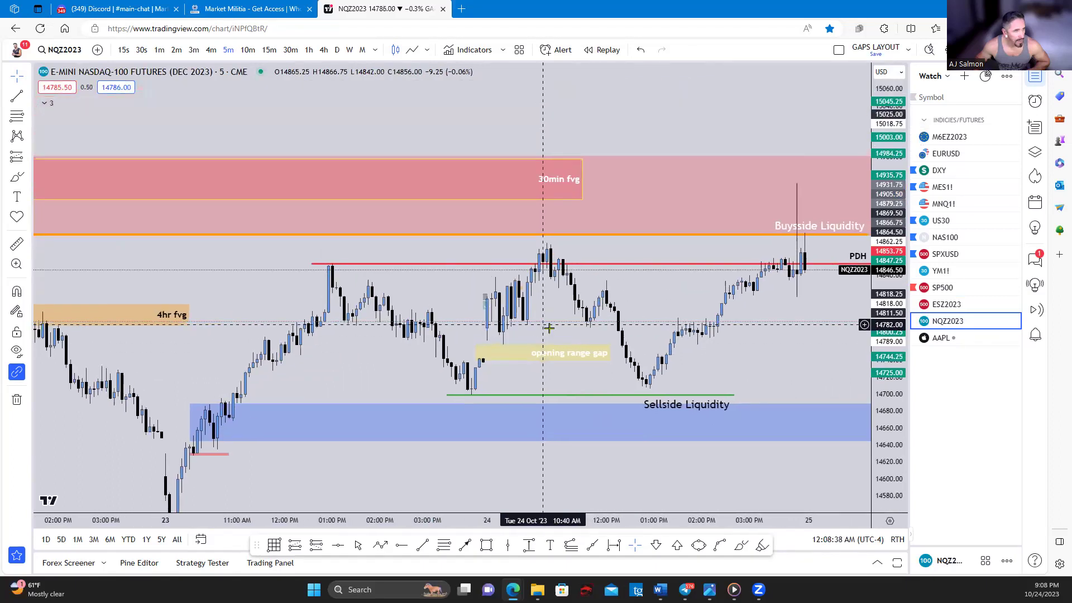
pyautogui.click(309, 49)
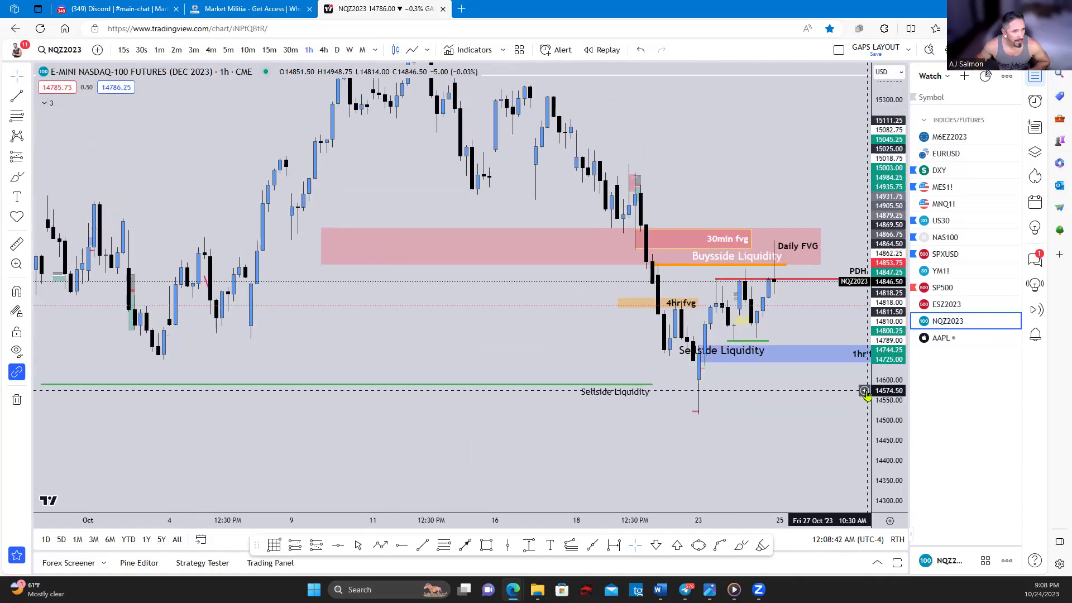
pyautogui.click(337, 50)
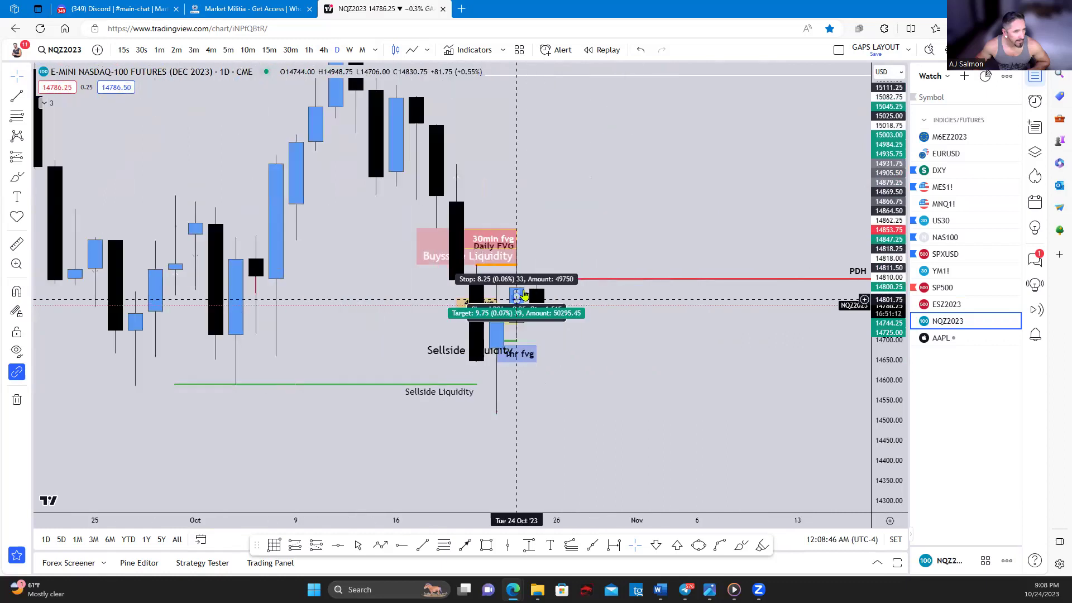
# Step: Return the Nasdaq chart to 5-minute candles with space right of the latest bar
pyautogui.scroll(5, 553, 246)
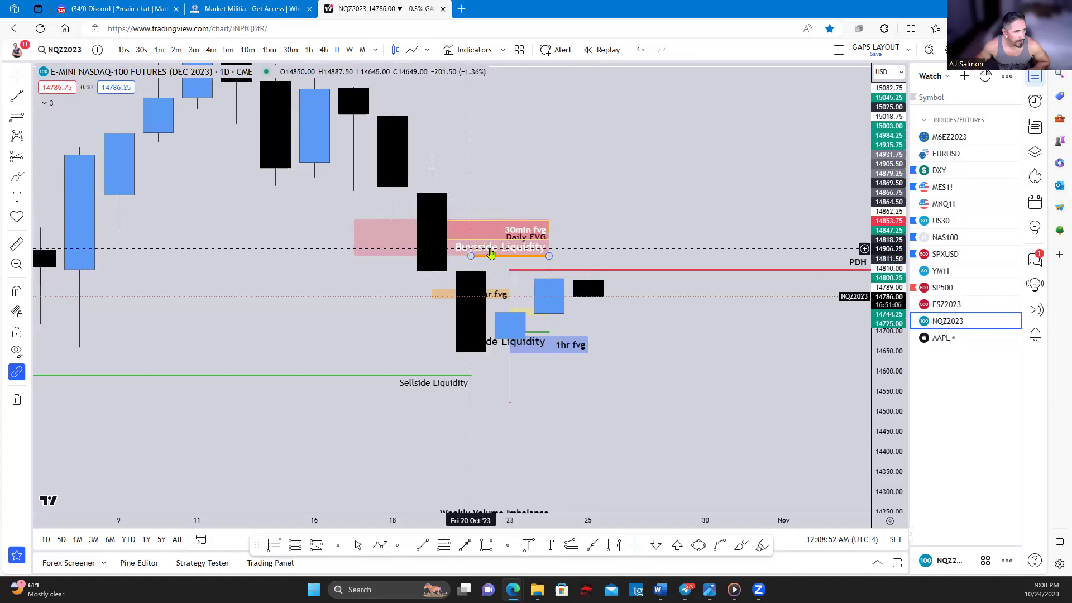
pyautogui.click(228, 51)
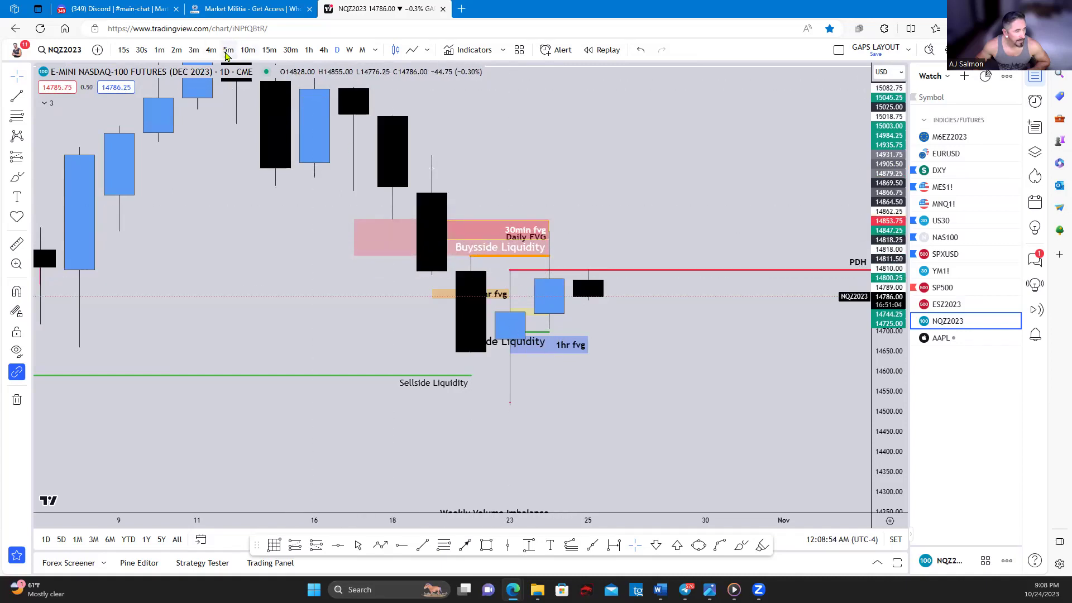
pyautogui.scroll(-5, 352, 270)
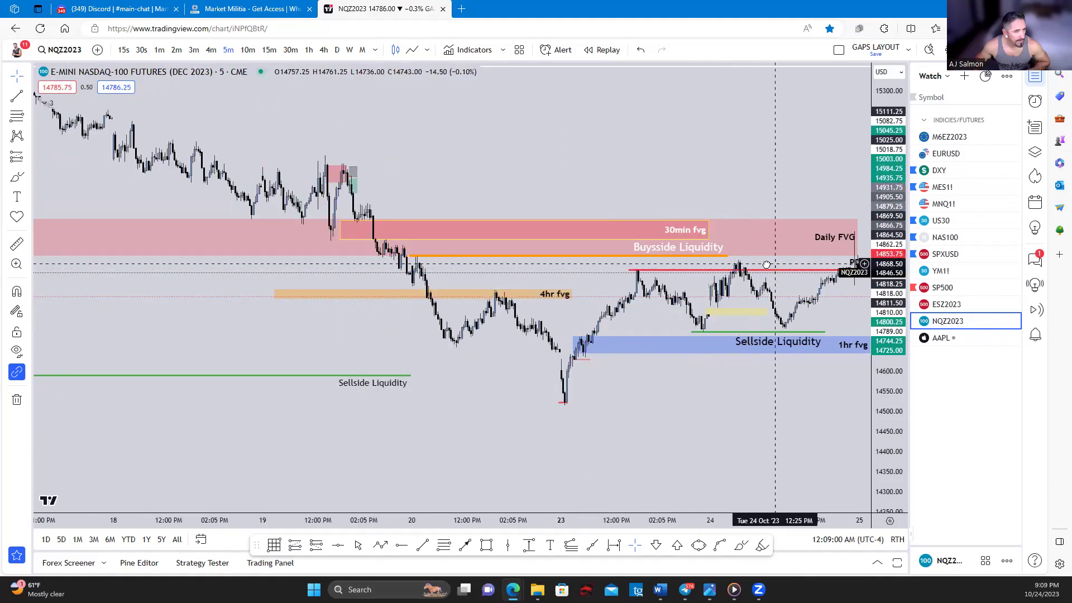
pyautogui.moveTo(767, 265); pyautogui.dragTo(708, 266)
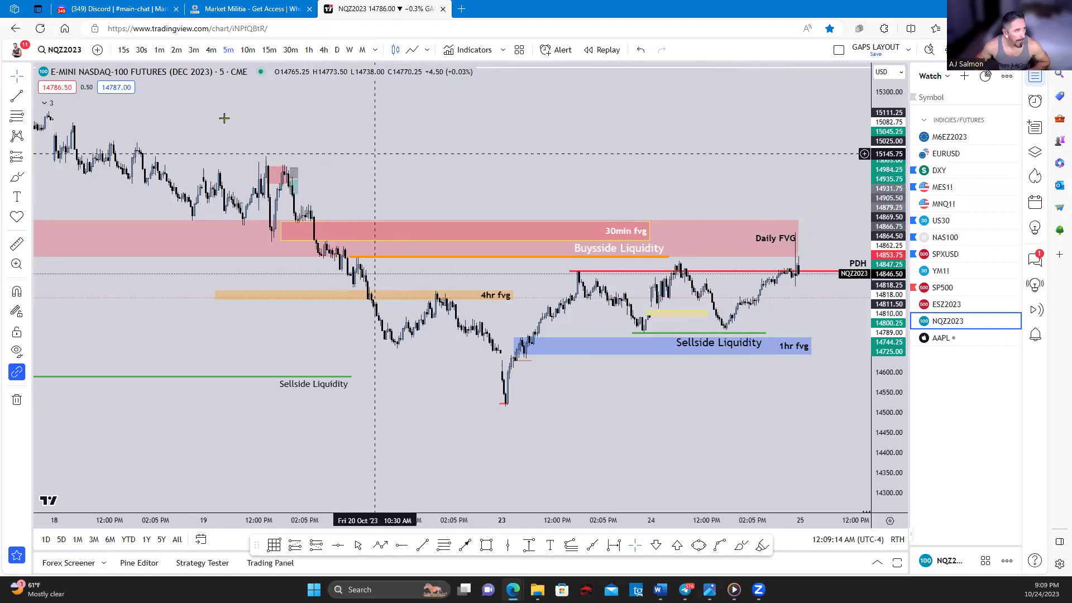
# Step: Return to ESZ2023 and show electronic (extended) trading hours
pyautogui.click(952, 308)
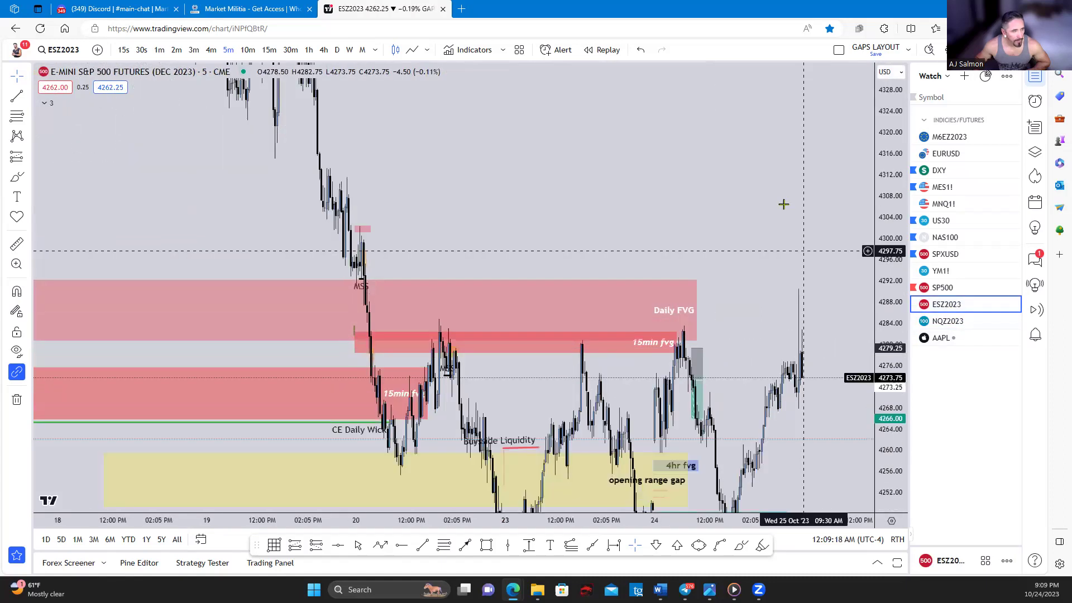
pyautogui.scroll(3, 735, 268)
pyautogui.scroll(2, 720, 276)
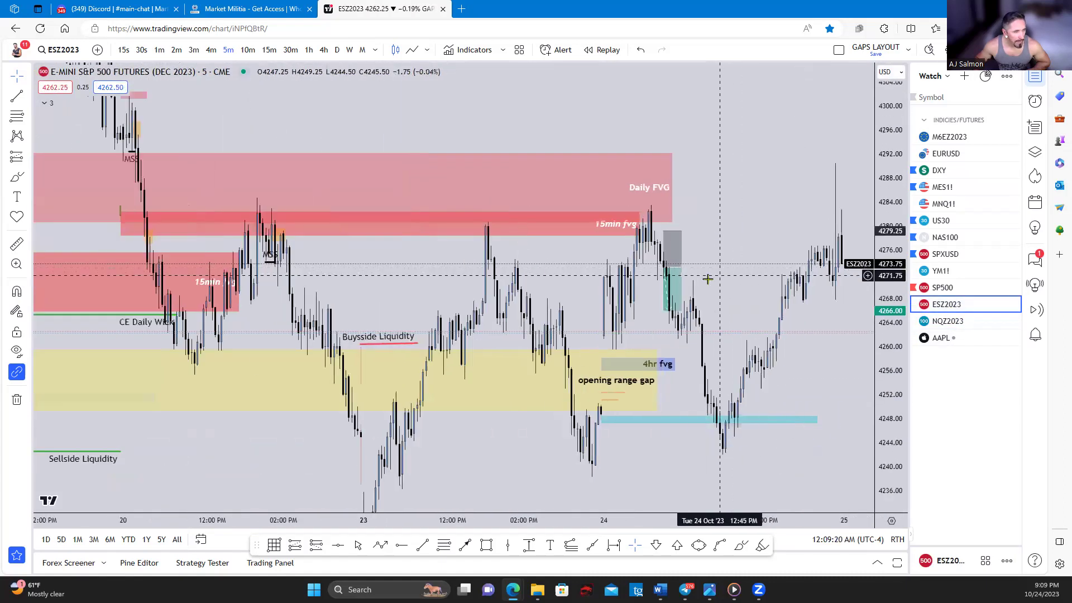
pyautogui.scroll(2, 706, 280)
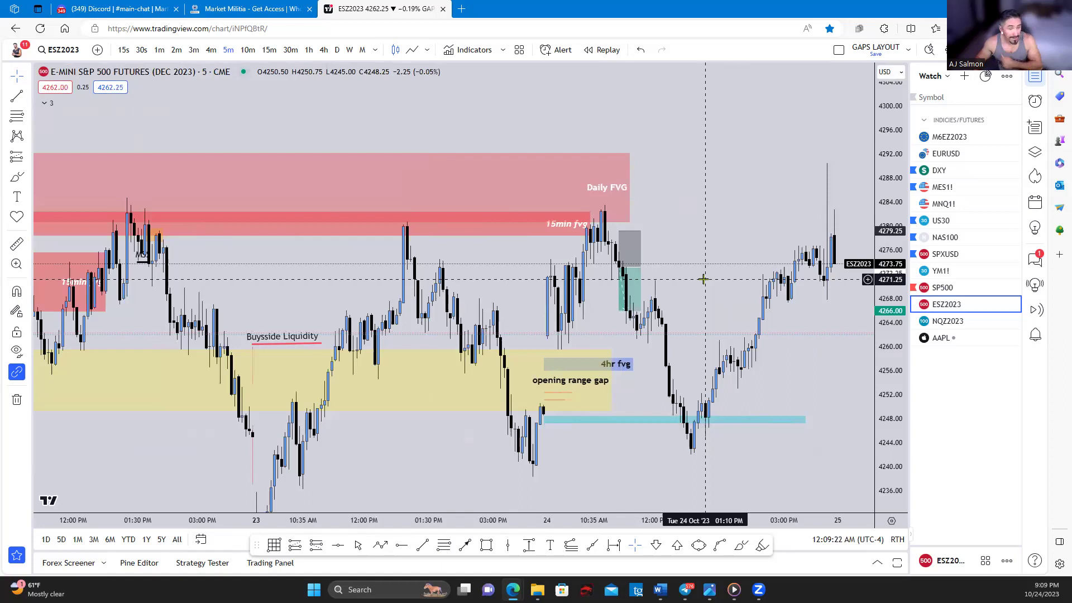
pyautogui.scroll(2, 707, 288)
pyautogui.scroll(2, 709, 290)
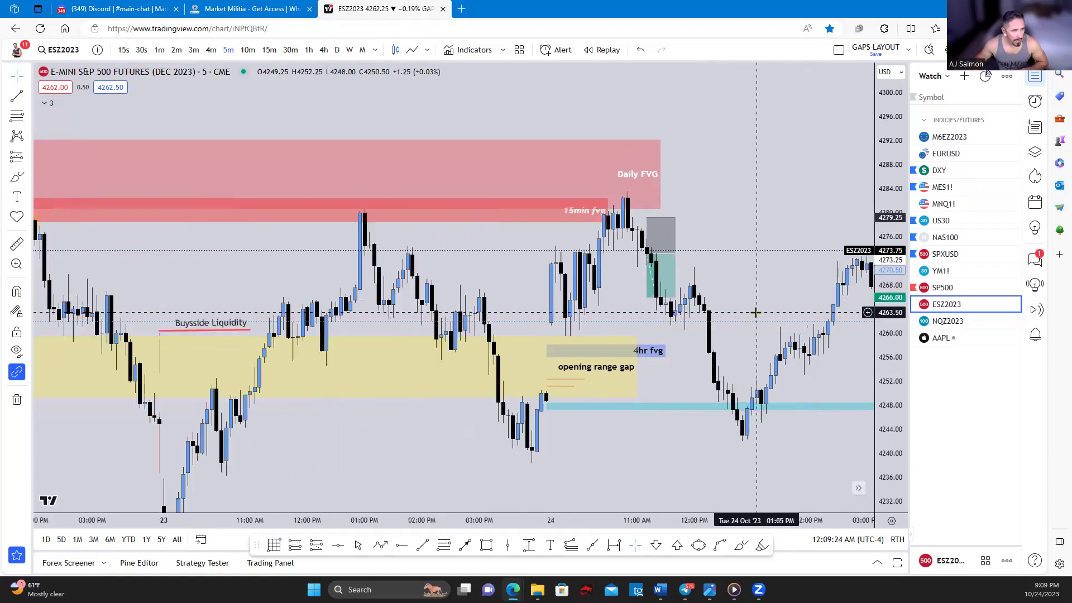
pyautogui.click(897, 540)
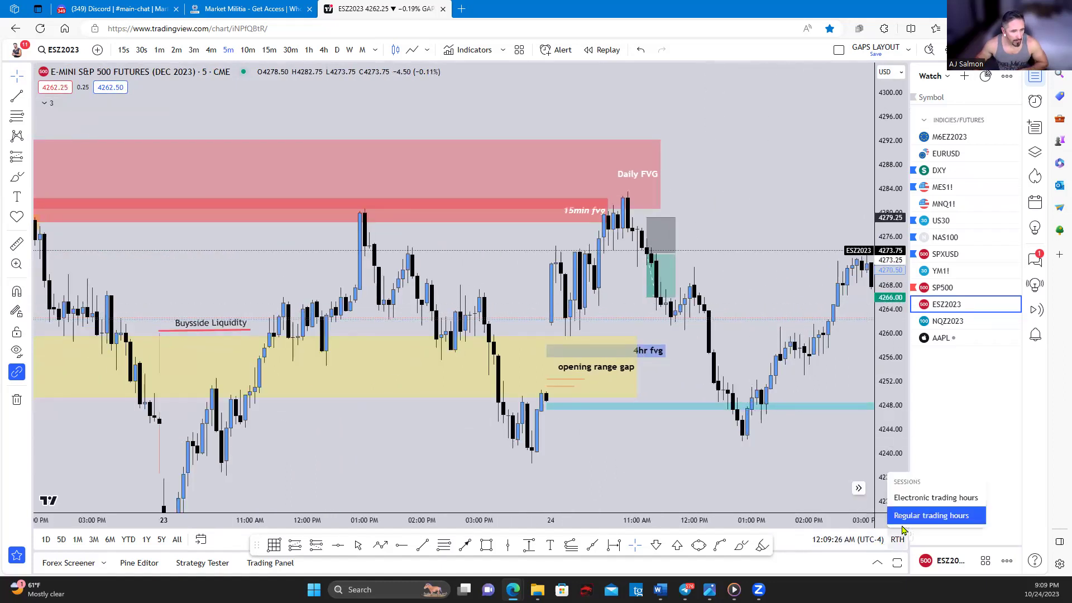
pyautogui.click(936, 498)
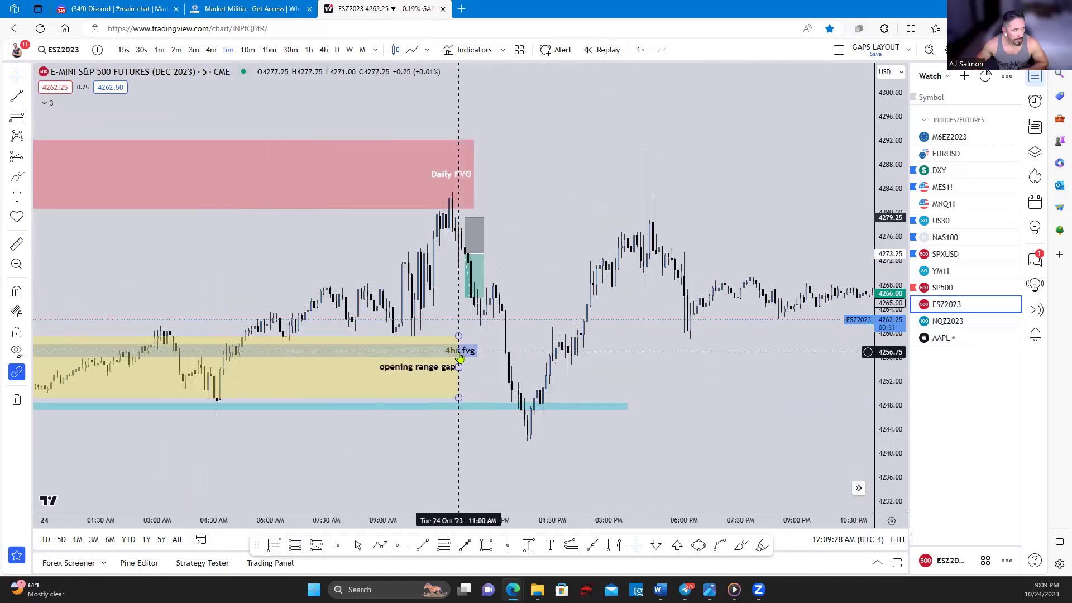
# Step: Mark the 24 Oct 10:00 AM candle with a vertical line
pyautogui.scroll(2, 656, 332)
pyautogui.scroll(2, 642, 363)
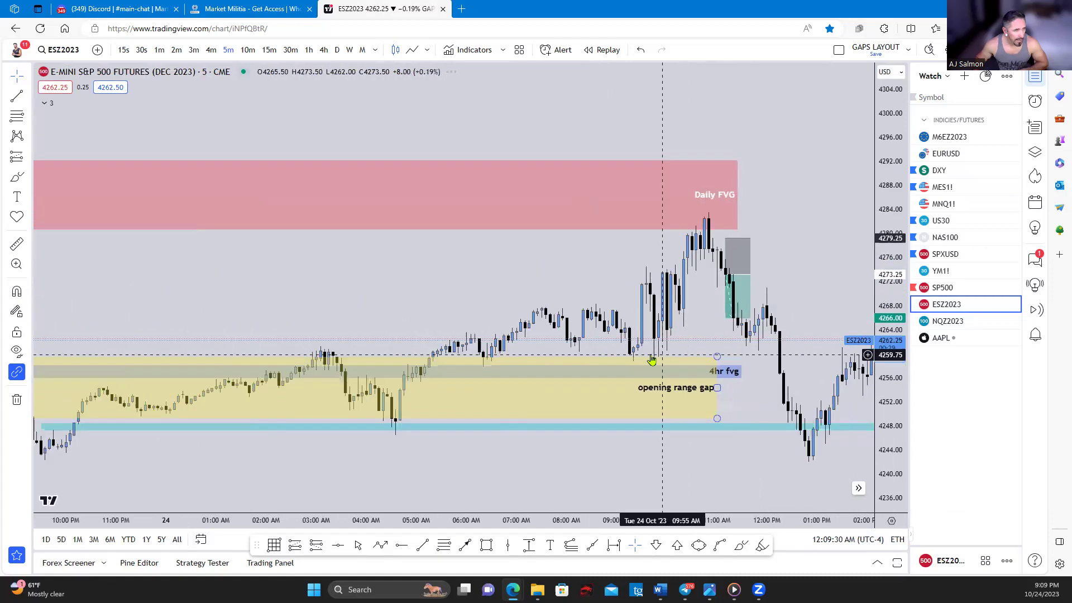
pyautogui.scroll(1, 622, 400)
pyautogui.click(509, 547)
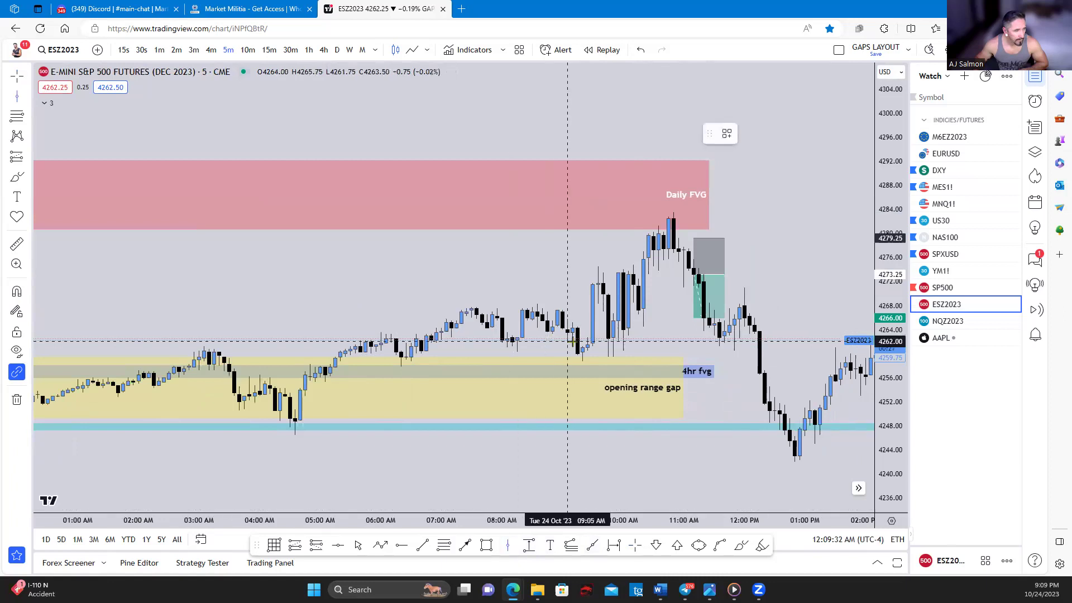
pyautogui.click(624, 337)
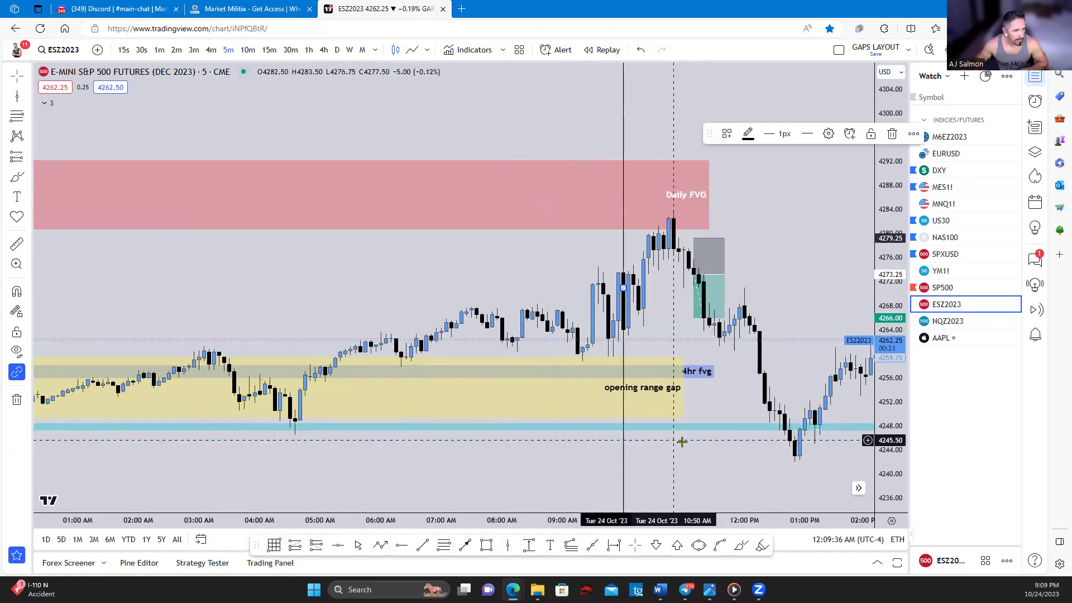
pyautogui.moveTo(682, 441)
pyautogui.mouseDown()
pyautogui.moveTo(611, 431)
pyautogui.moveTo(734, 460)
pyautogui.mouseUp()
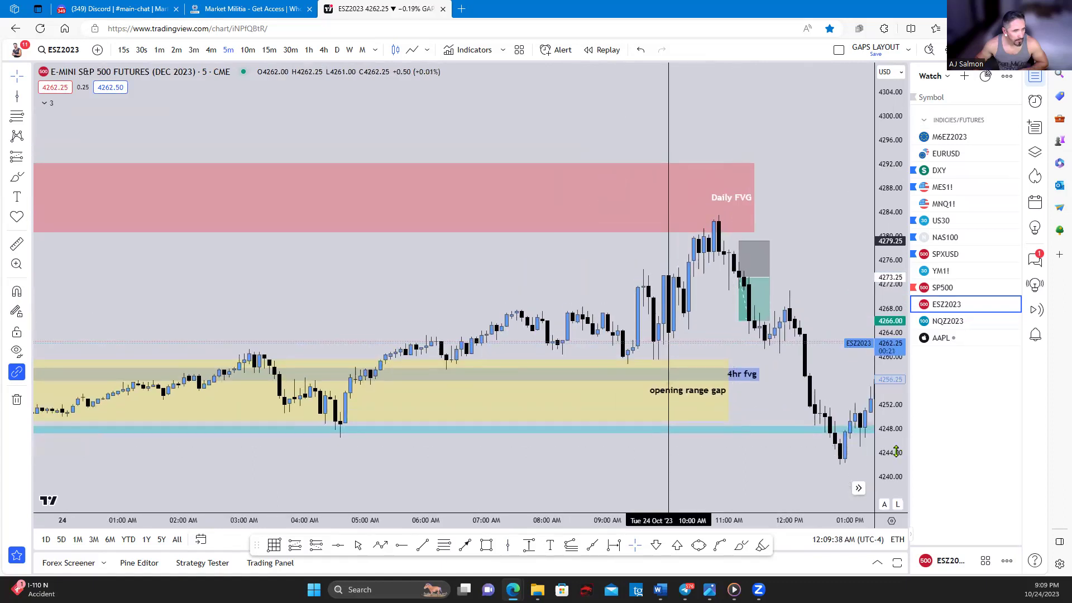
# Step: Switch ES to 1-minute candles and frame the 9:00–11:00 AM move around the 10:00 line
pyautogui.click(160, 49)
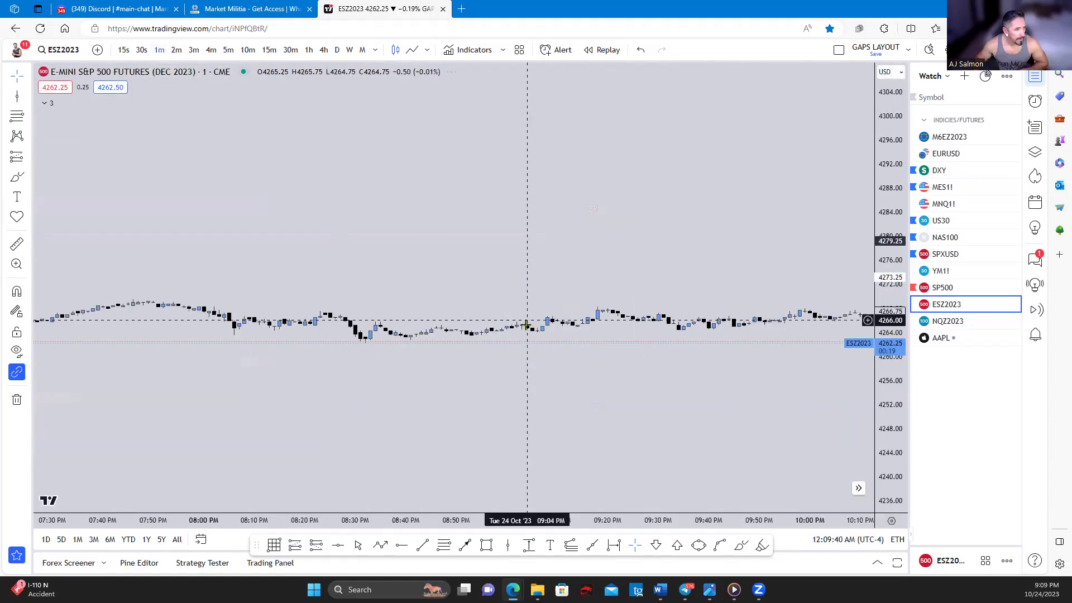
pyautogui.scroll(3, 509, 352)
pyautogui.scroll(2, 505, 349)
pyautogui.scroll(-2, 505, 349)
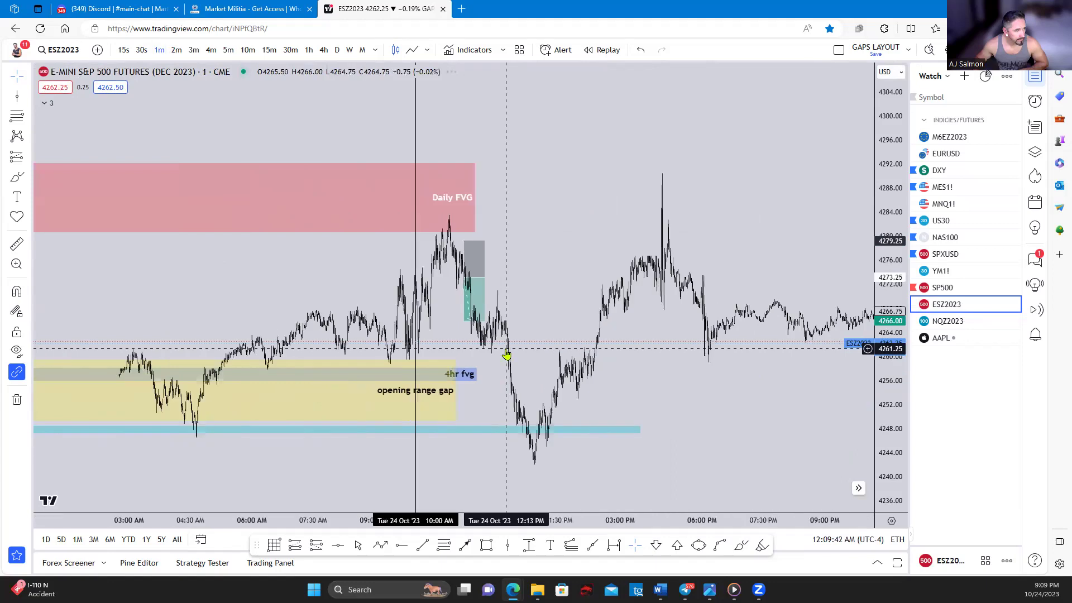
pyautogui.moveTo(452, 314)
pyautogui.mouseDown()
pyautogui.moveTo(725, 344)
pyautogui.moveTo(743, 304)
pyautogui.mouseUp()
pyautogui.scroll(3, 725, 344)
pyautogui.scroll(3, 725, 343)
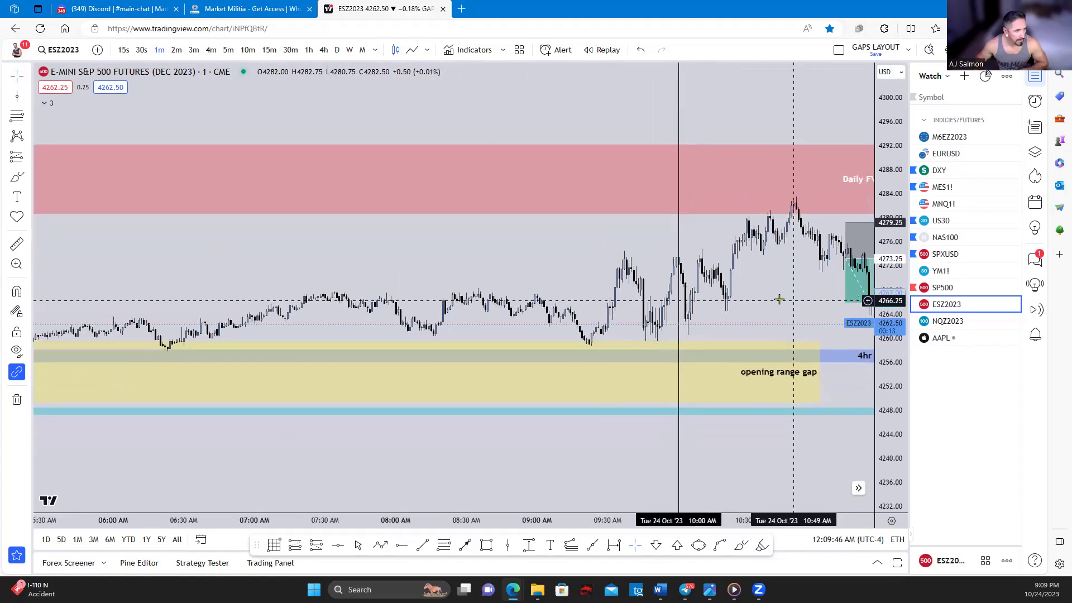
pyautogui.scroll(3, 746, 280)
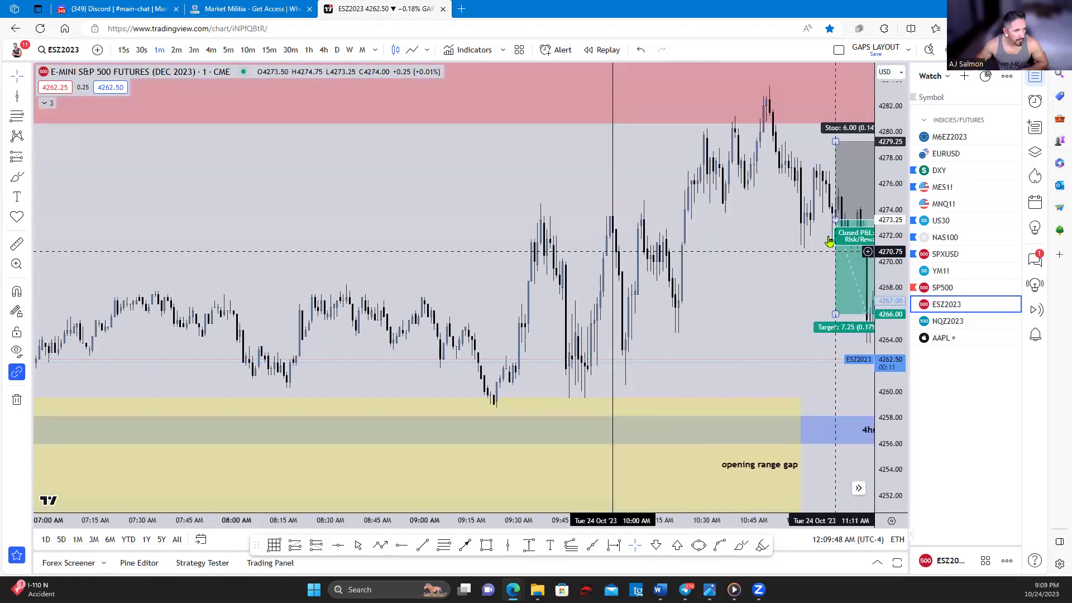
pyautogui.scroll(5, 747, 271)
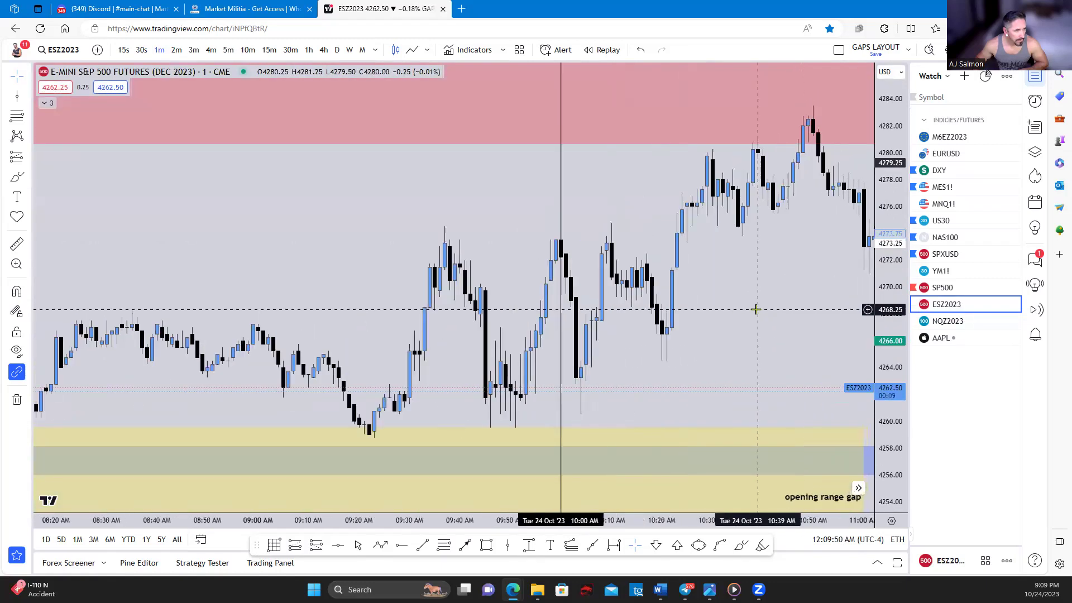
pyautogui.moveTo(720, 286); pyautogui.dragTo(693, 277)
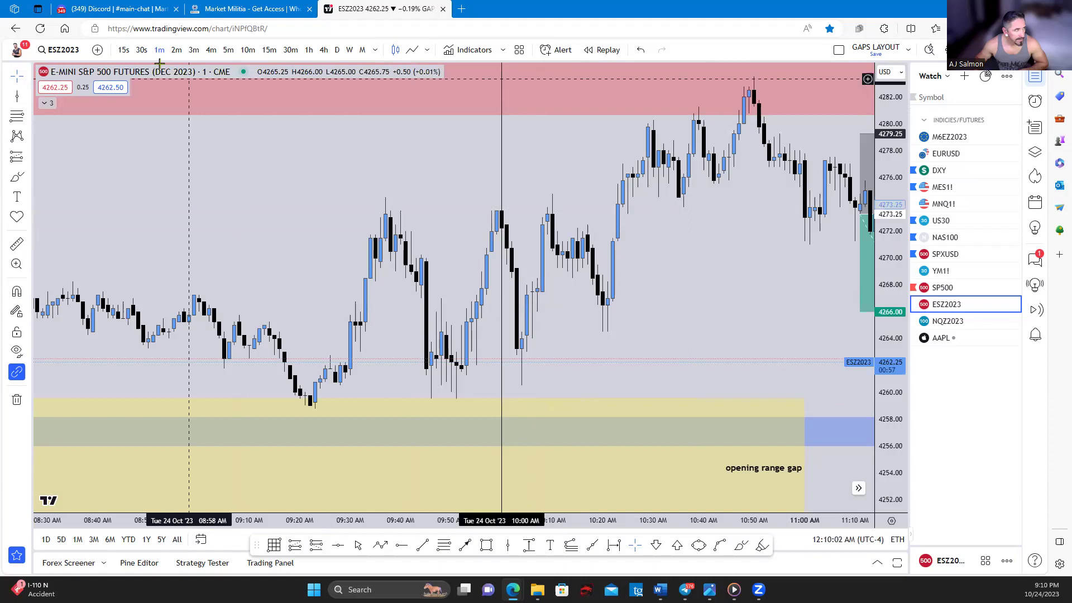
# Step: Switch ES to 30-second candles and zoom into the 09:20–11:00 session
pyautogui.click(141, 50)
pyautogui.scroll(-3, 321, 263)
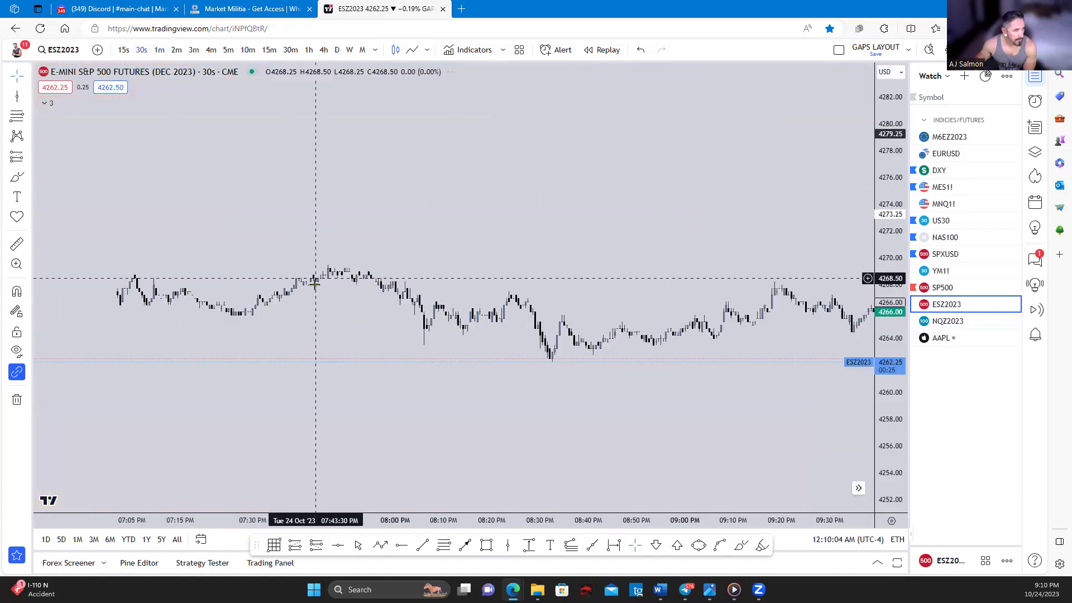
pyautogui.scroll(-3, 311, 282)
pyautogui.scroll(-3, 311, 282)
pyautogui.scroll(-3, 313, 290)
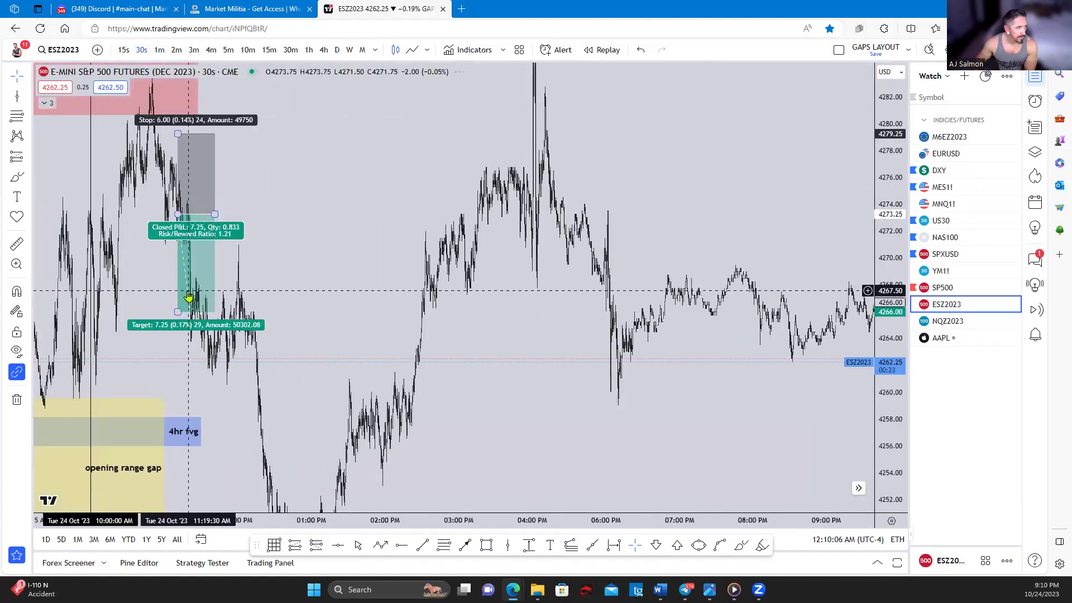
pyautogui.moveTo(184, 307); pyautogui.dragTo(829, 224)
pyautogui.scroll(2, 782, 251)
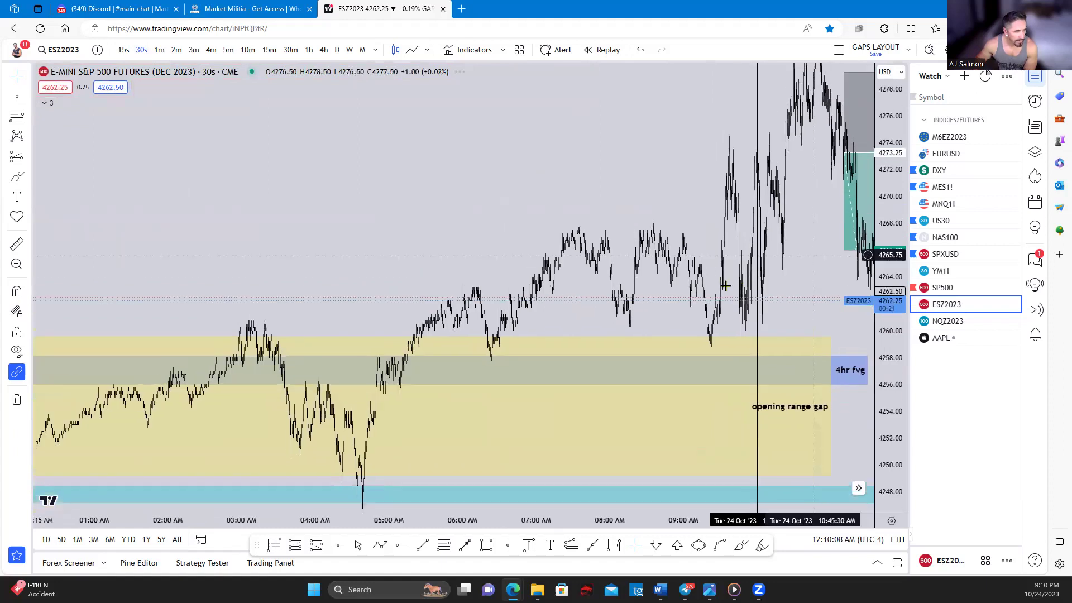
pyautogui.scroll(2, 681, 304)
pyautogui.scroll(2, 582, 249)
pyautogui.scroll(2, 684, 314)
pyautogui.scroll(2, 684, 313)
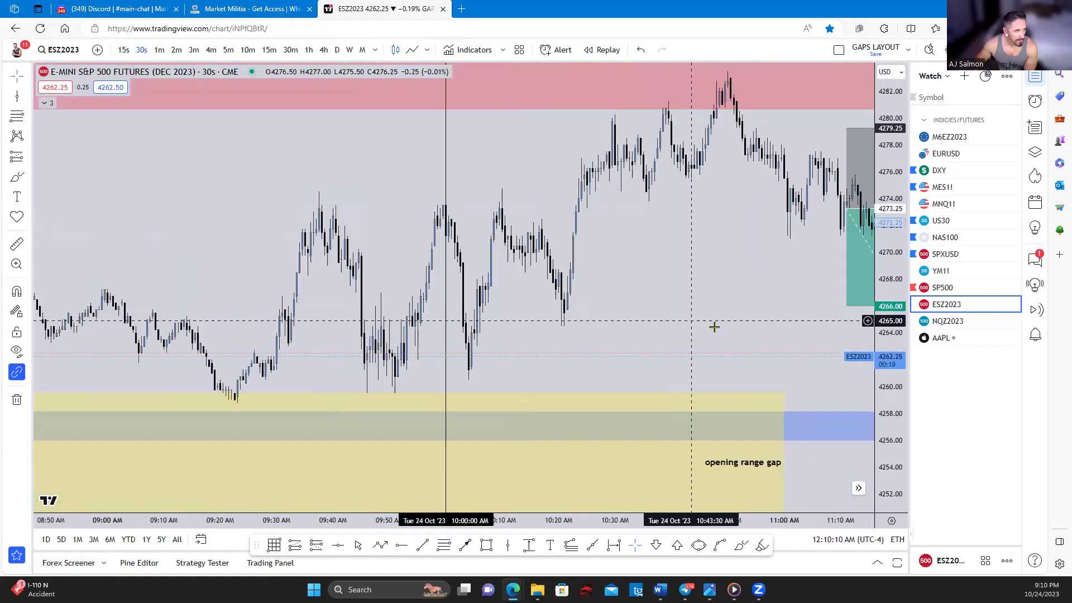
pyautogui.moveTo(875, 295); pyautogui.dragTo(709, 235)
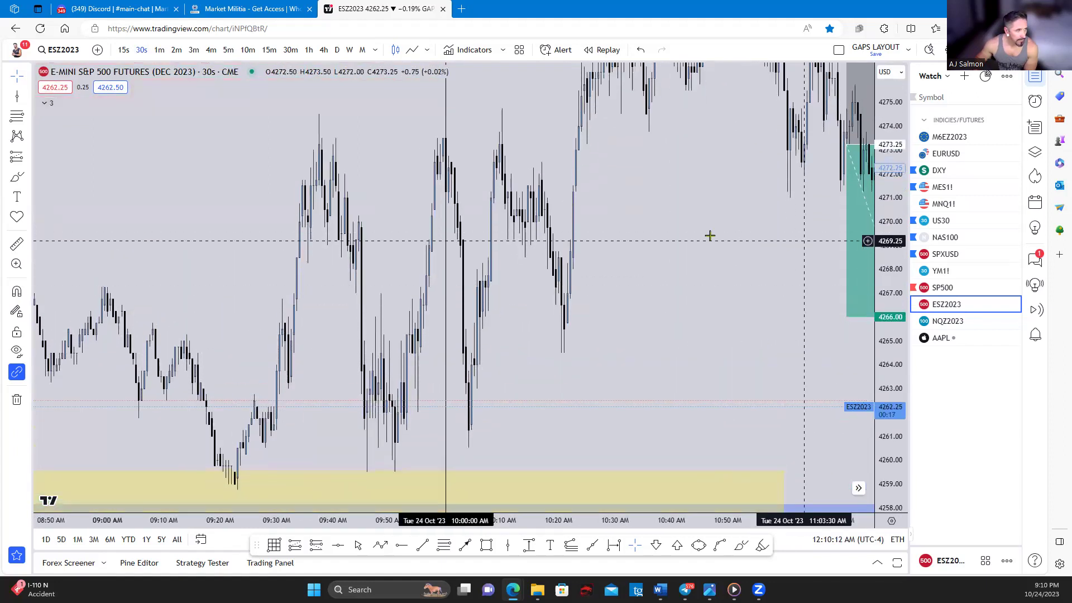
pyautogui.scroll(2, 721, 313)
pyautogui.scroll(2, 687, 318)
pyautogui.moveTo(699, 328); pyautogui.dragTo(547, 306)
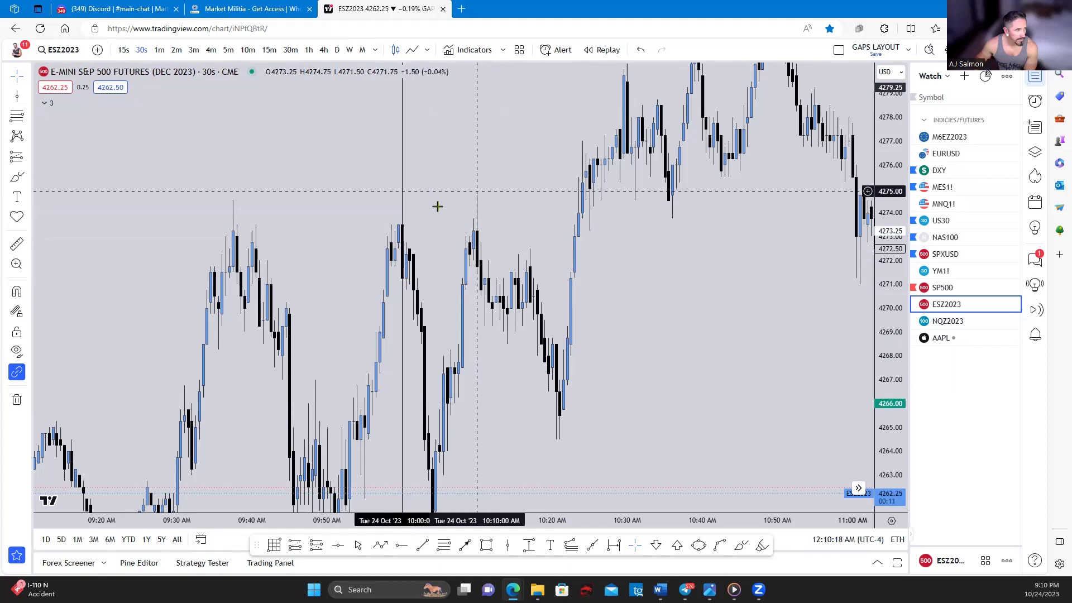
# Step: Nudge the 10:00 vertical line earlier and pan from the opening range gap toward the Daily FVG
pyautogui.moveTo(402, 193); pyautogui.dragTo(406, 195)
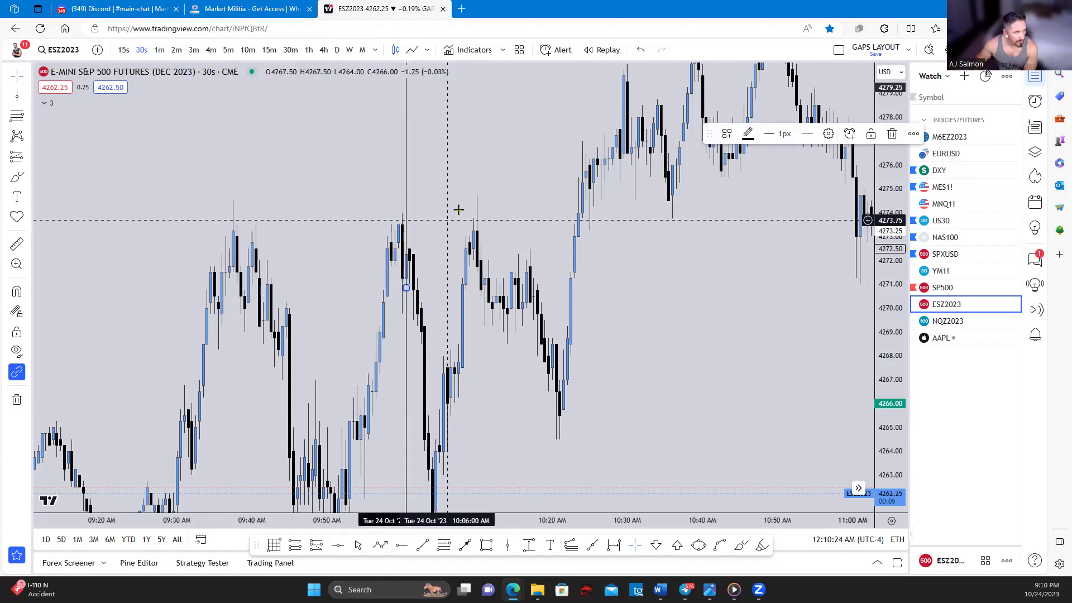
pyautogui.moveTo(655, 340)
pyautogui.mouseDown()
pyautogui.moveTo(658, 288)
pyautogui.moveTo(425, 379)
pyautogui.mouseUp()
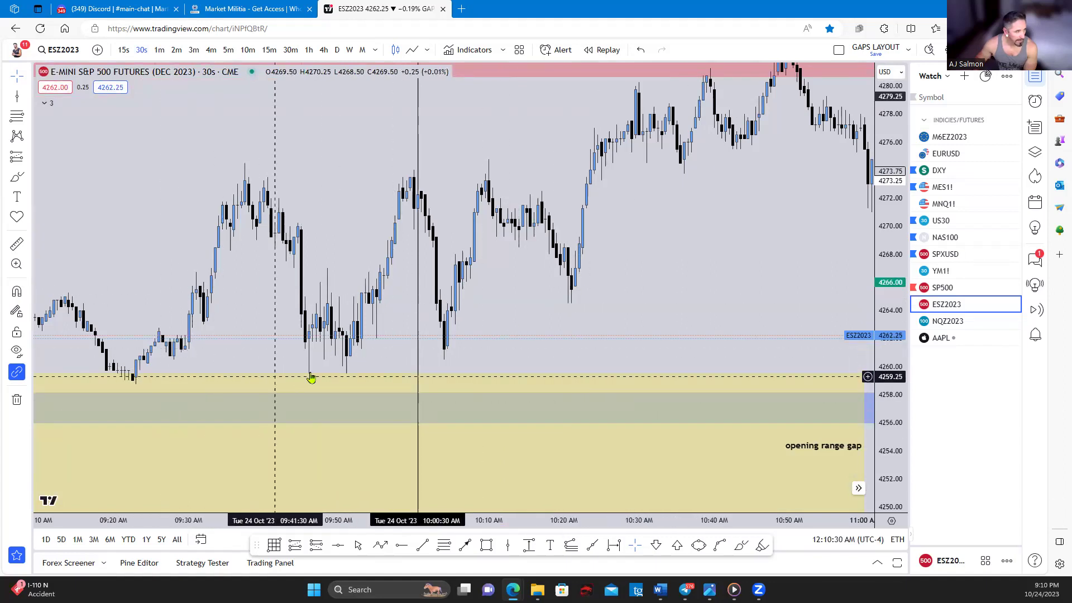
pyautogui.moveTo(495, 323); pyautogui.dragTo(488, 334)
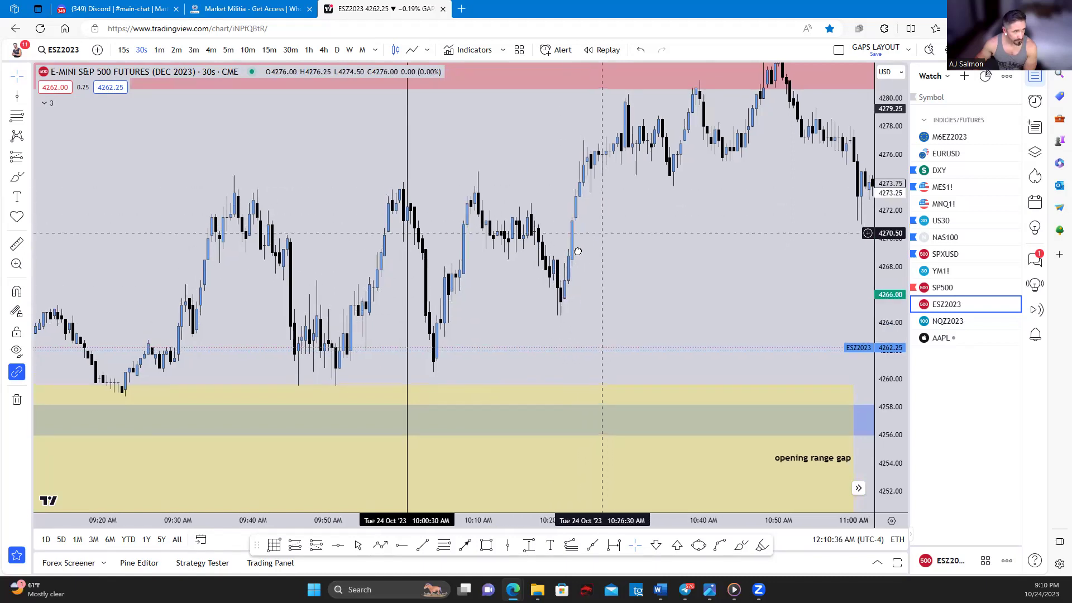
pyautogui.moveTo(574, 287); pyautogui.dragTo(440, 402)
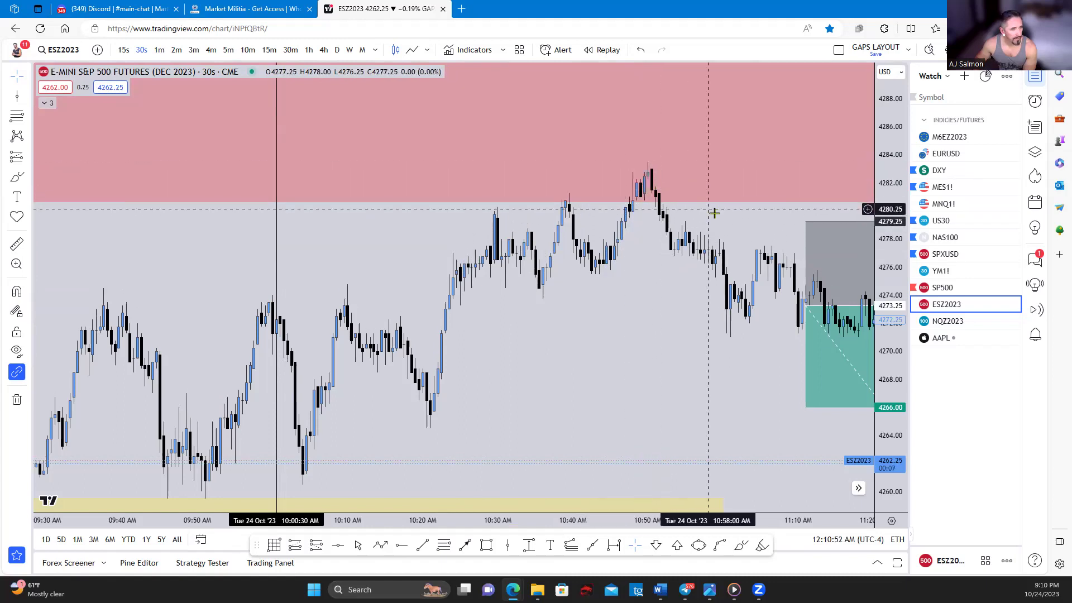
pyautogui.moveTo(649, 177); pyautogui.dragTo(554, 188)
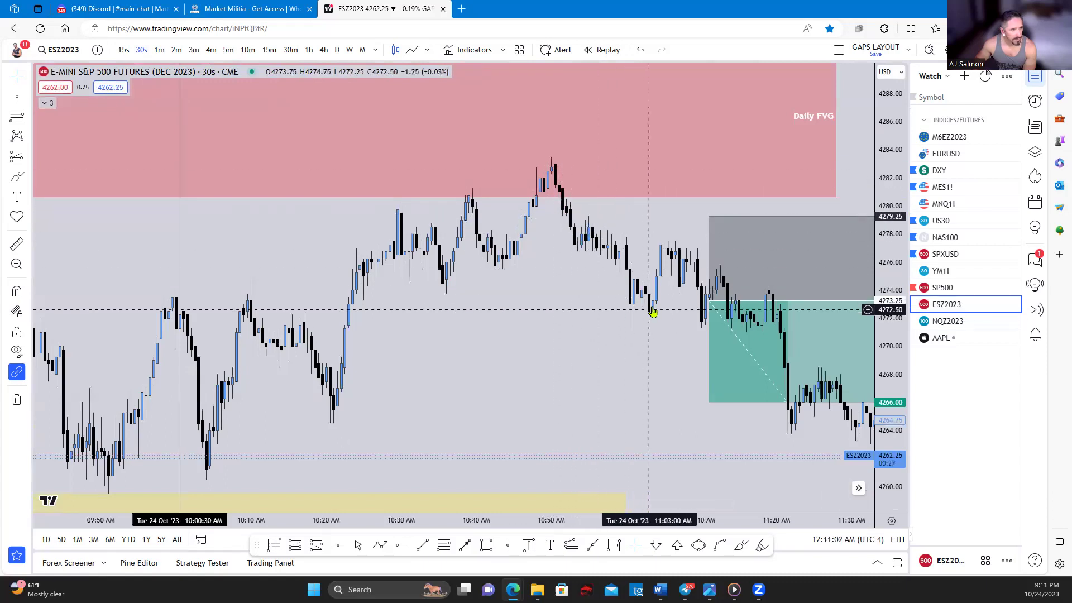
pyautogui.scroll(-2, 681, 320)
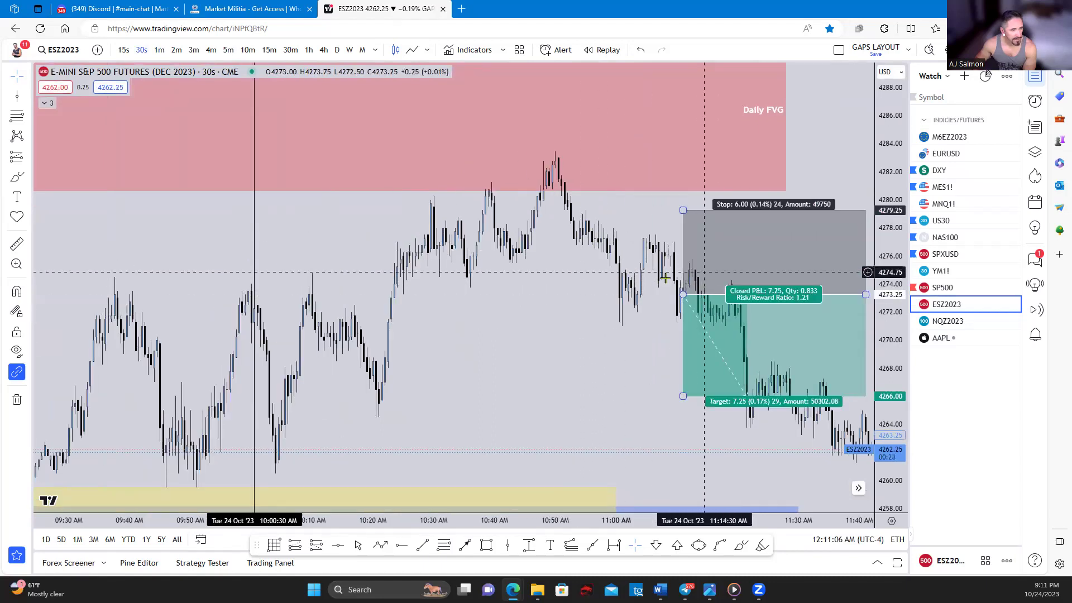
# Step: Review the short trade's follow-through toward noon, then revisit the opening range gap and 4hr FVG
pyautogui.moveTo(489, 347)
pyautogui.mouseDown()
pyautogui.moveTo(366, 320)
pyautogui.moveTo(579, 392)
pyautogui.mouseUp()
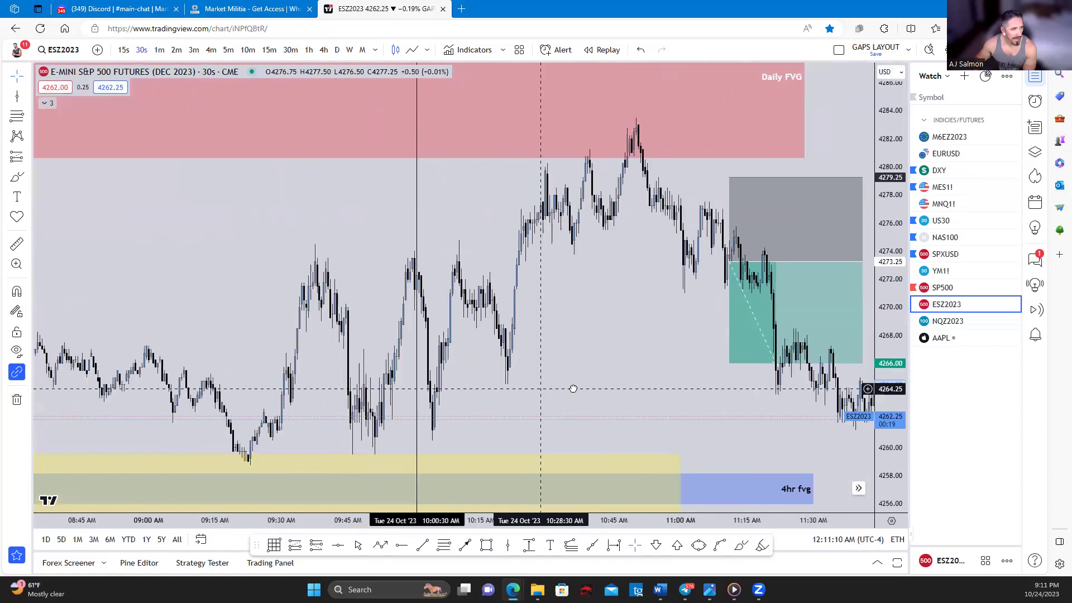
pyautogui.scroll(1, 579, 392)
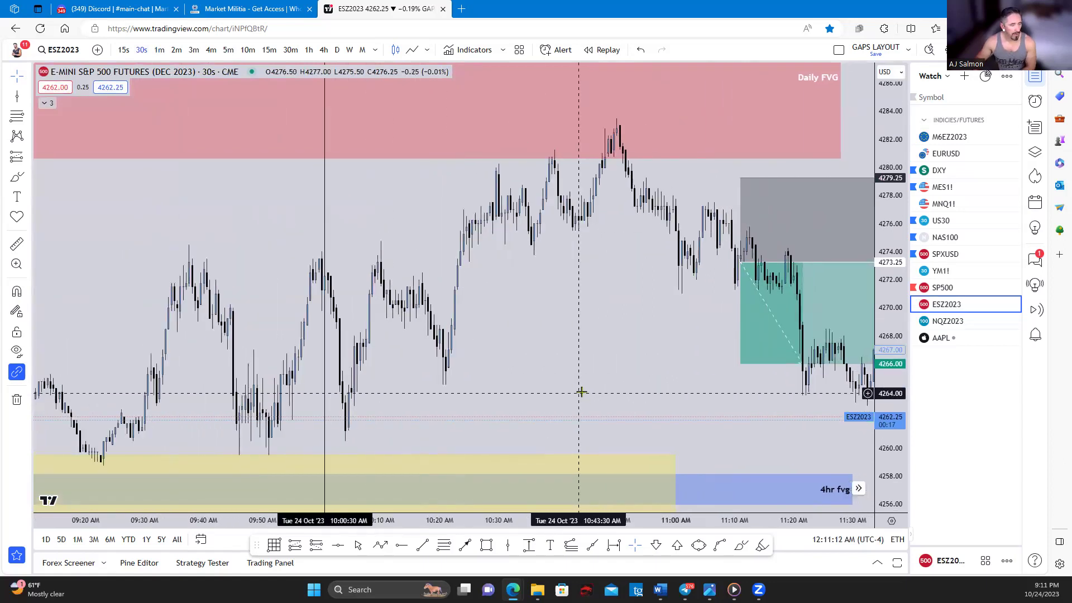
pyautogui.moveTo(581, 392); pyautogui.dragTo(512, 385)
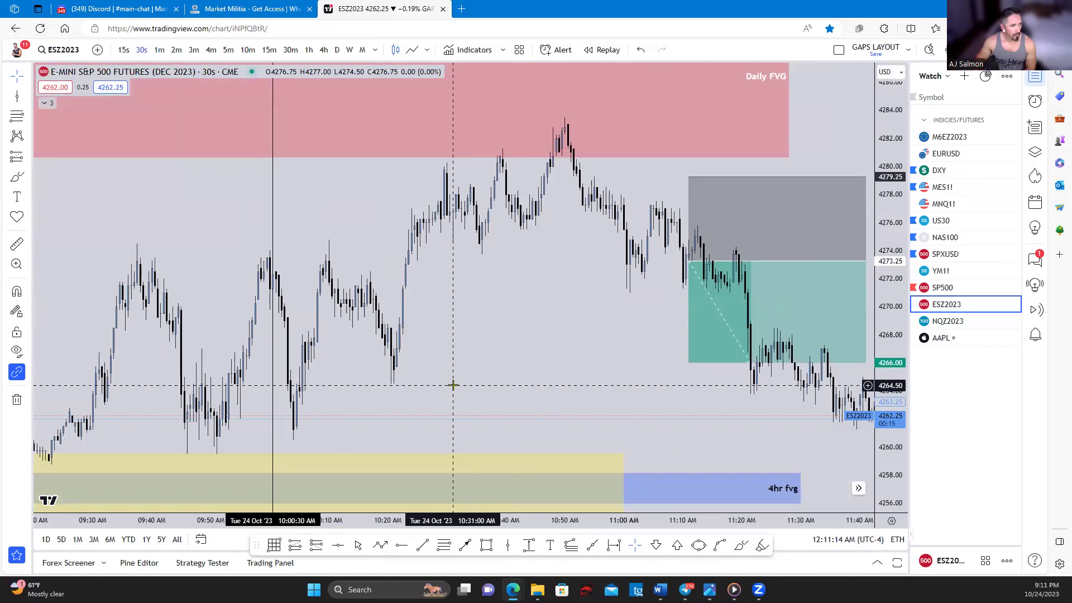
pyautogui.scroll(-1, 452, 384)
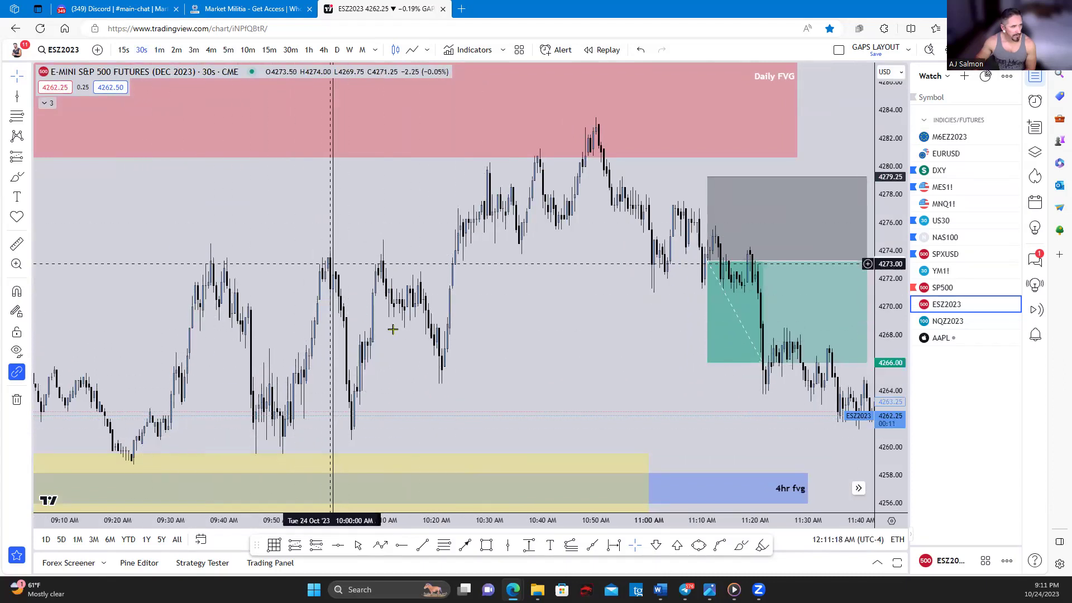
pyautogui.scroll(-1, 346, 363)
pyautogui.scroll(-1, 338, 373)
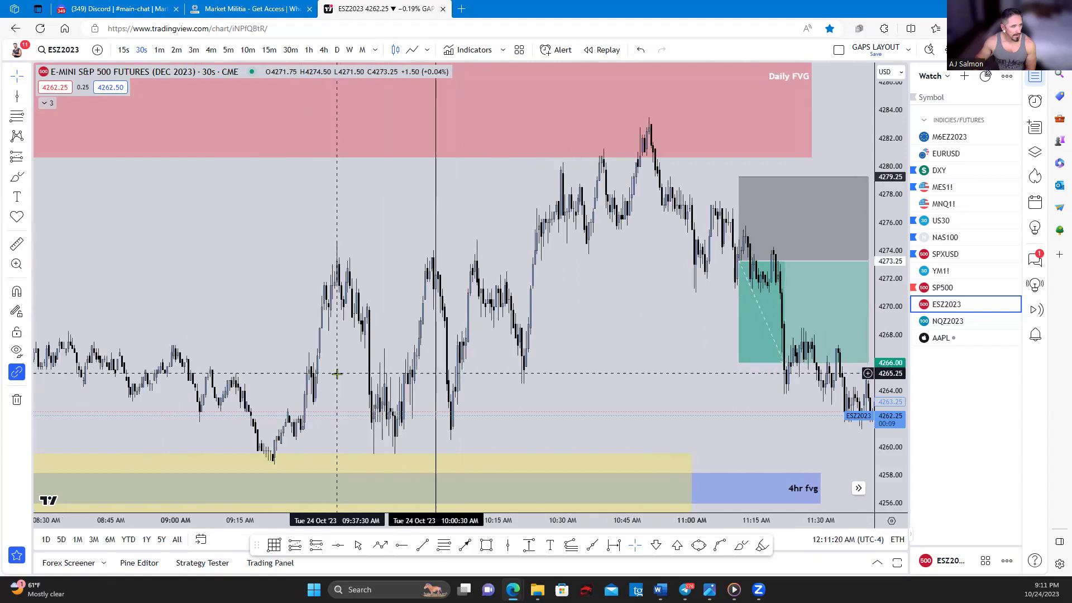
pyautogui.scroll(1, 358, 386)
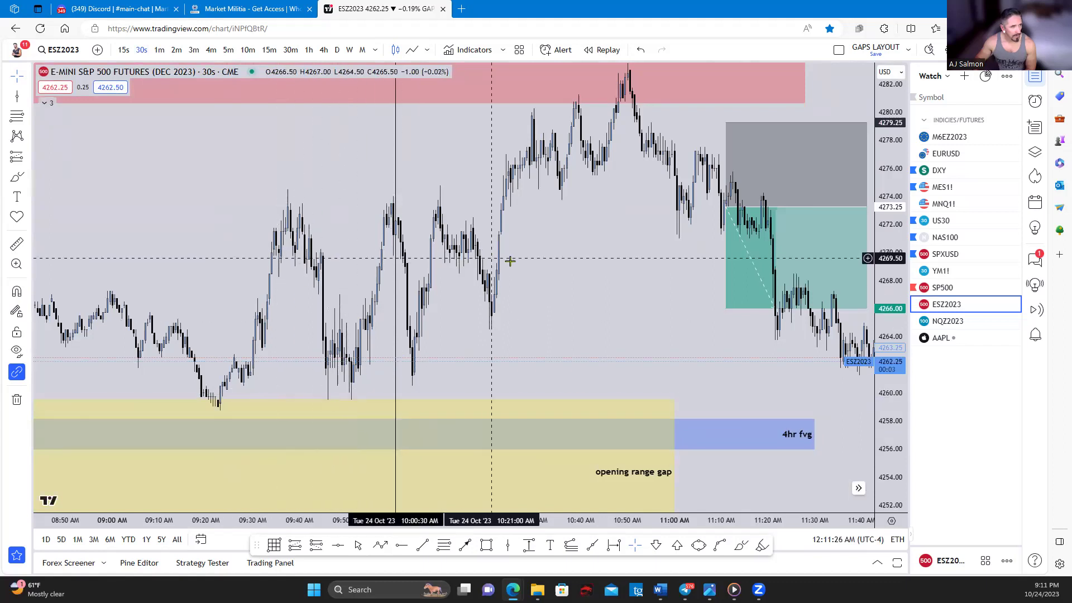
pyautogui.moveTo(510, 261); pyautogui.dragTo(459, 340)
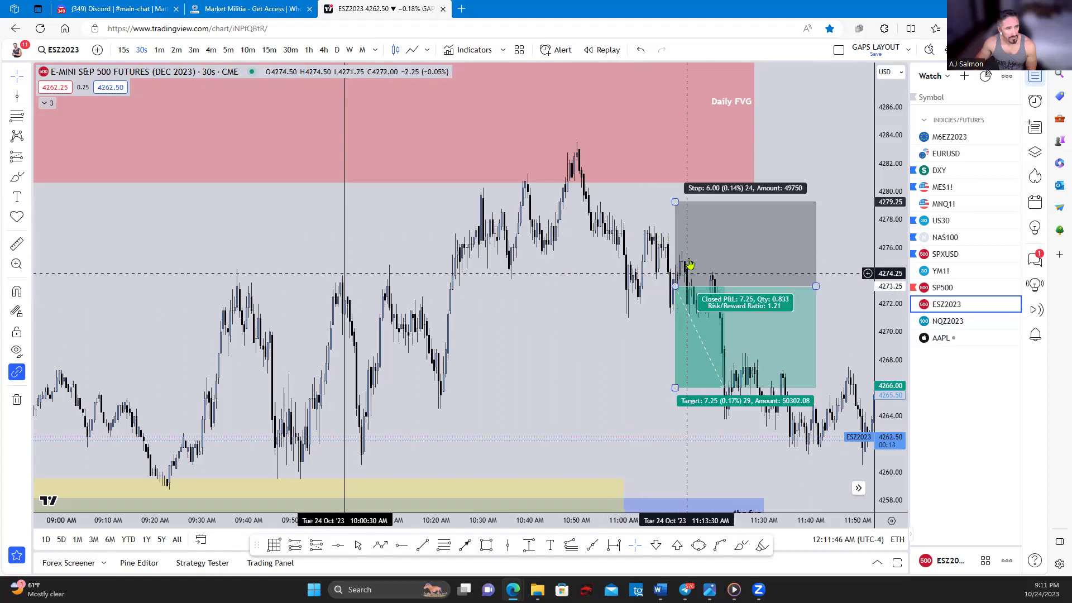
pyautogui.moveTo(686, 281)
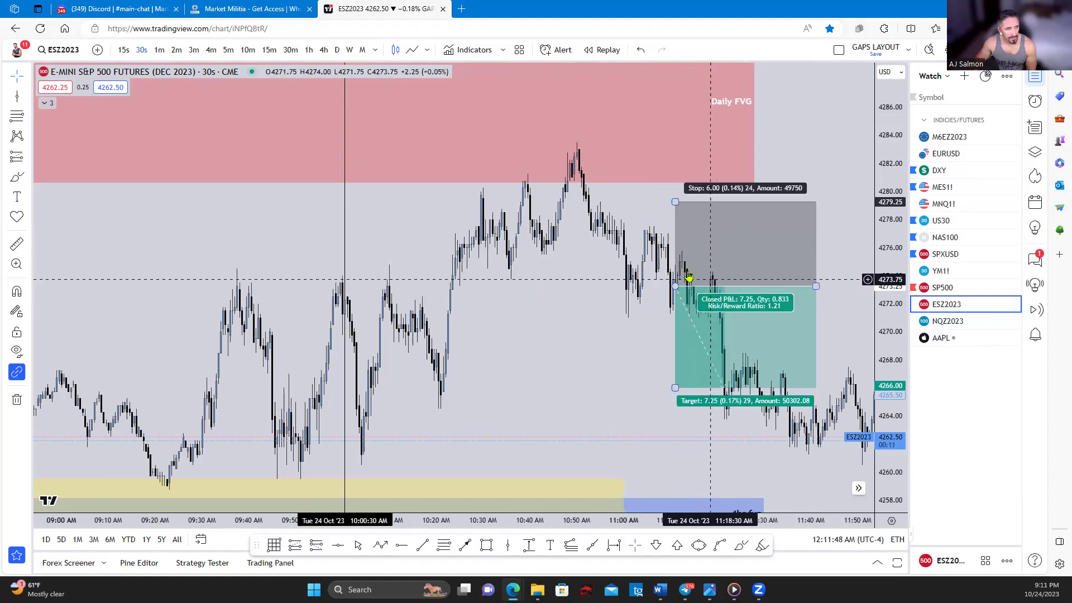
# Step: Enable trade executions in the chart's Trading settings
pyautogui.rightClick(597, 303)
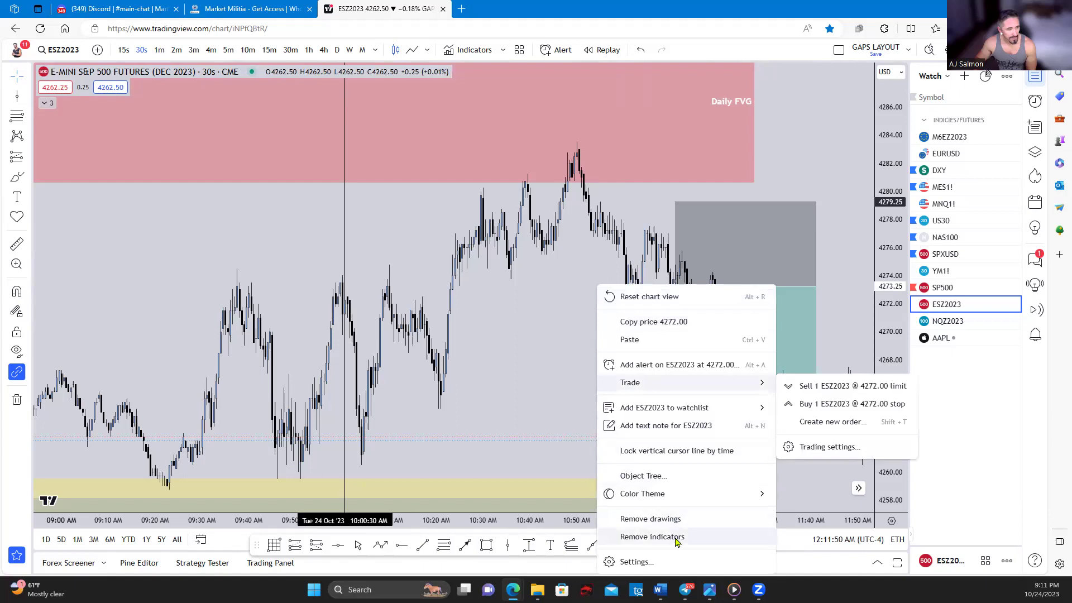
pyautogui.click(637, 562)
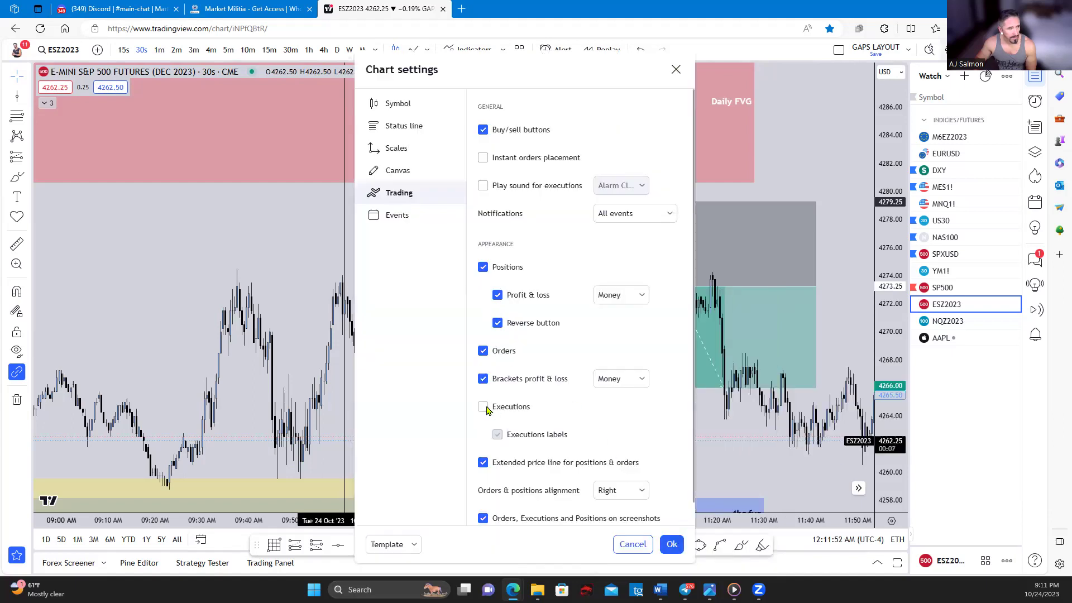
pyautogui.click(671, 543)
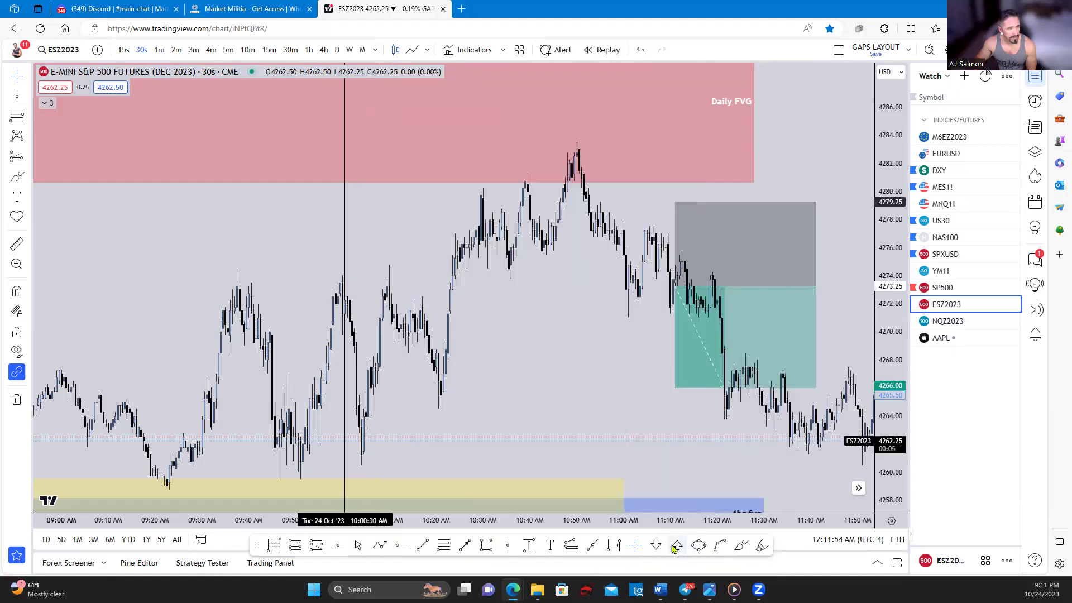
# Step: Connect the trading panel to Tradovate and collapse it back to the full chart
pyautogui.click(877, 562)
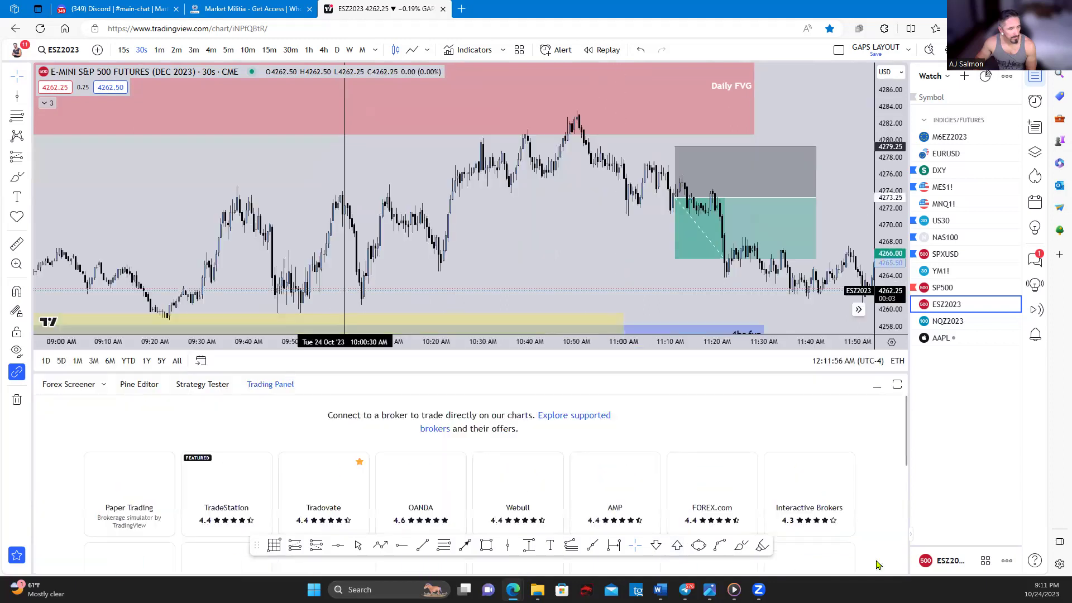
pyautogui.click(325, 481)
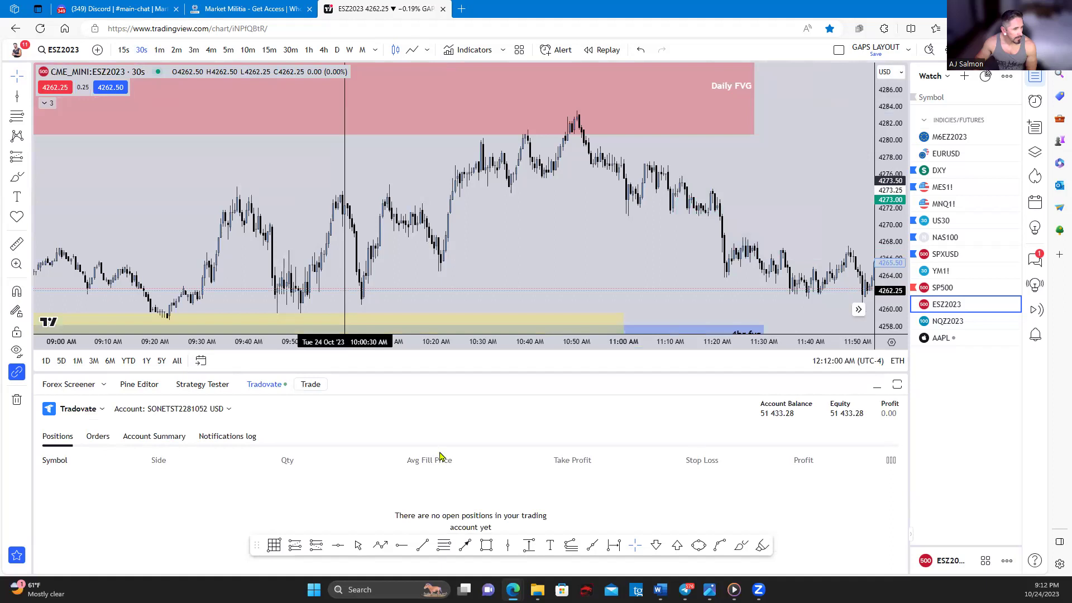
pyautogui.doubleClick(436, 384)
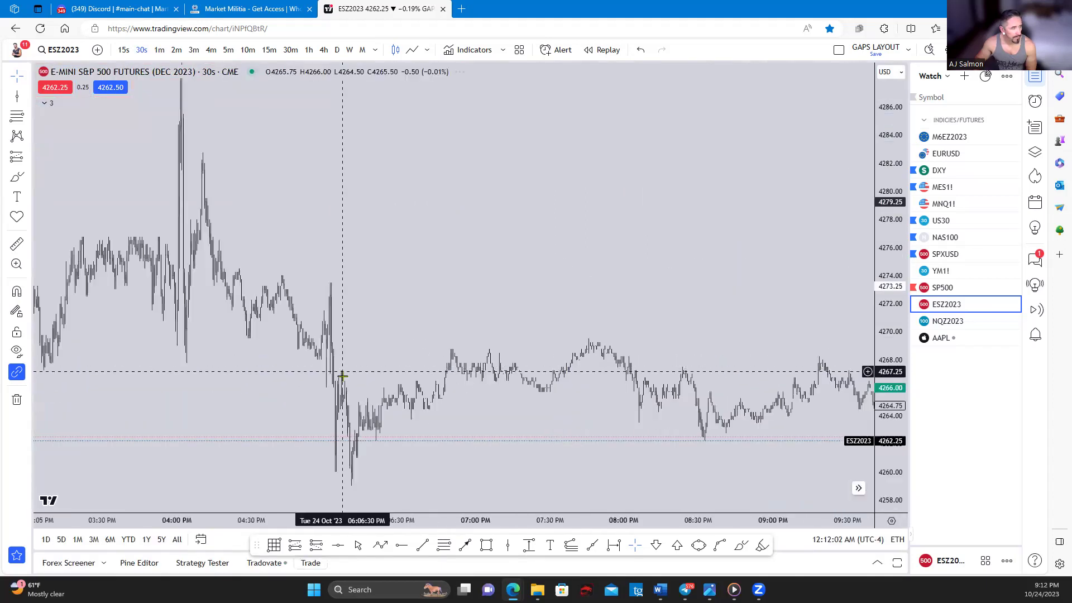
pyautogui.scroll(-5, 342, 374)
pyautogui.scroll(-3, 342, 374)
pyautogui.scroll(-2, 365, 360)
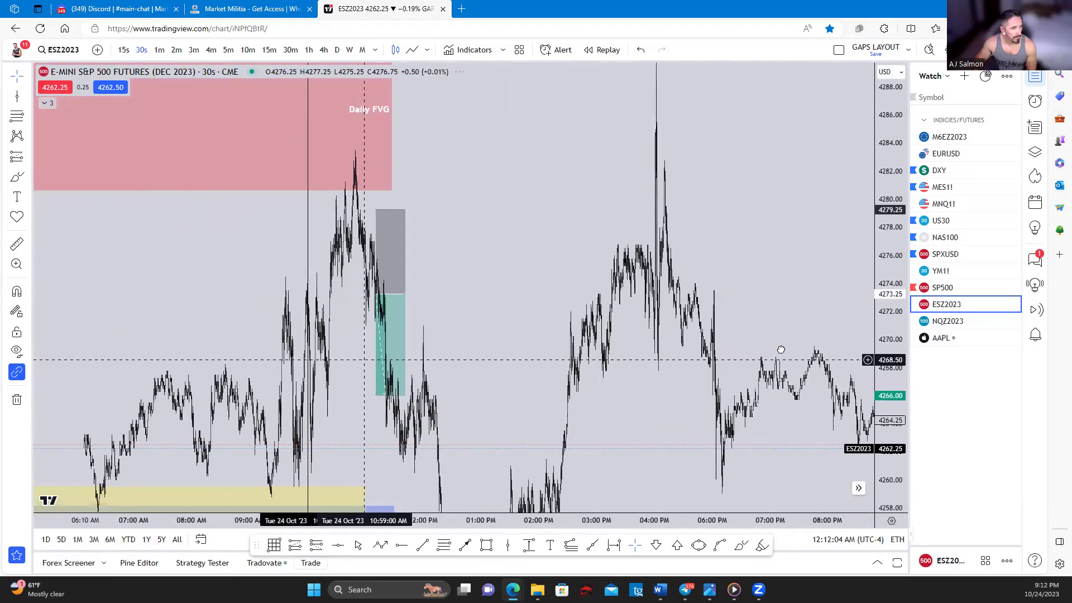
pyautogui.scroll(5, 772, 335)
# Step: Recheck the chart's Trading settings with the 09:00–12:15 session in view
pyautogui.moveTo(773, 335); pyautogui.dragTo(523, 329)
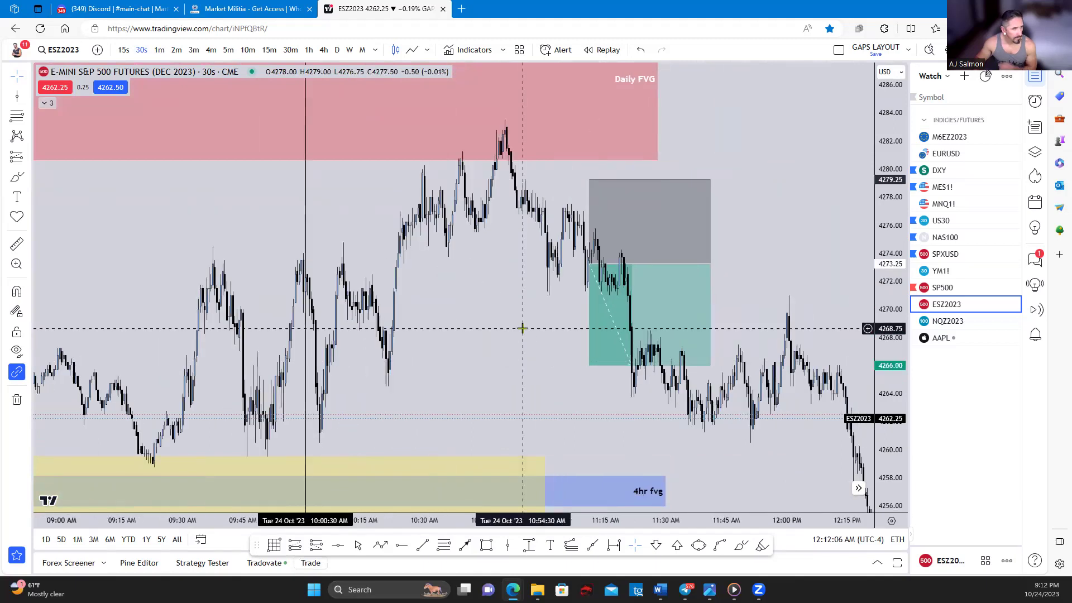
pyautogui.rightClick(523, 328)
pyautogui.click(559, 560)
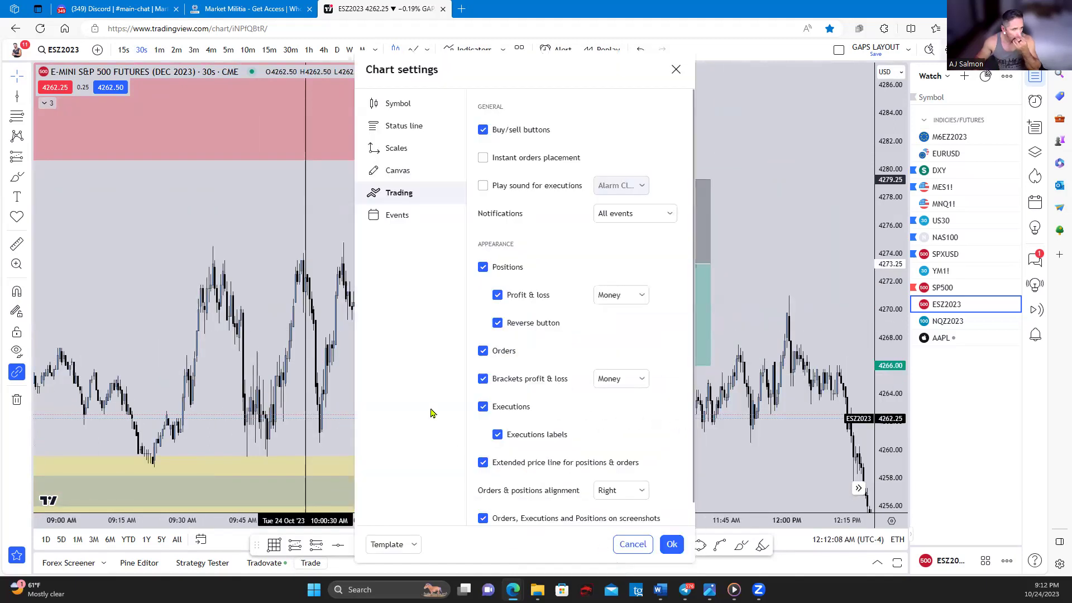
pyautogui.click(673, 546)
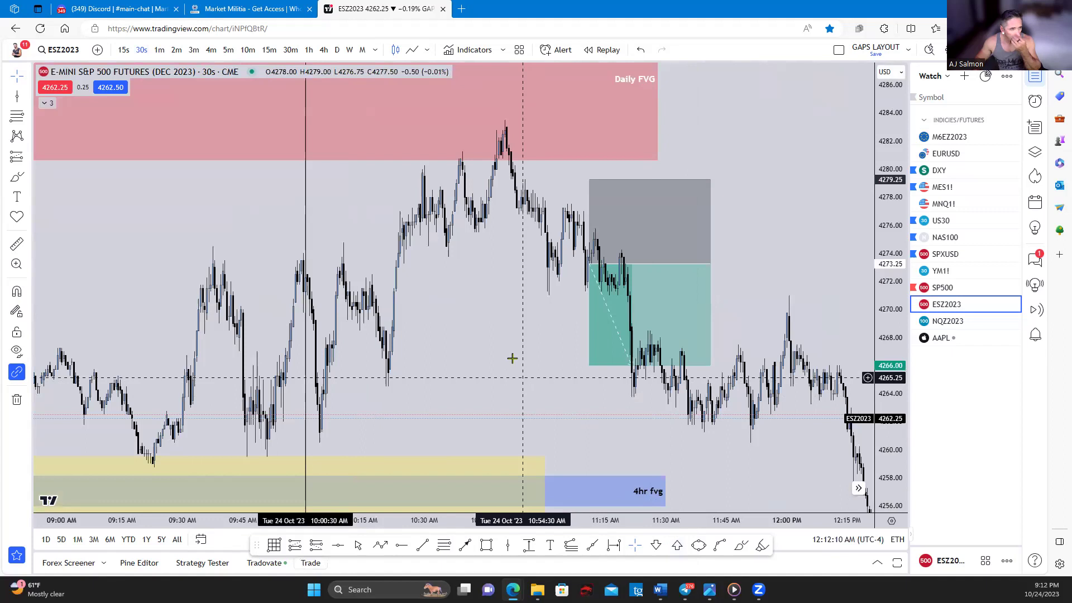
pyautogui.click(103, 12)
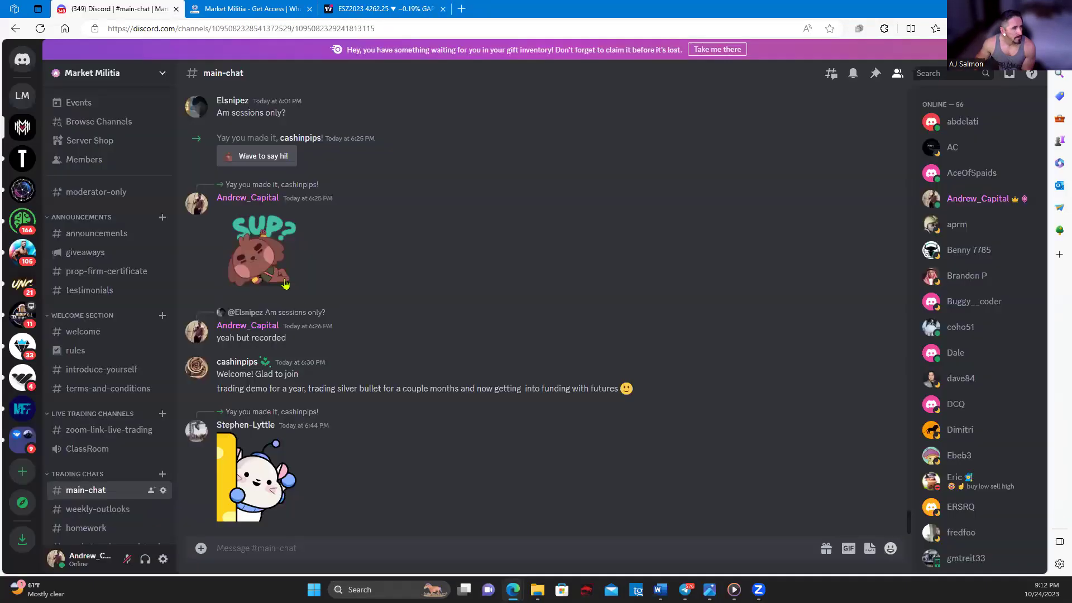
pyautogui.scroll(10, 296, 331)
pyautogui.scroll(10, 296, 335)
pyautogui.scroll(10, 295, 341)
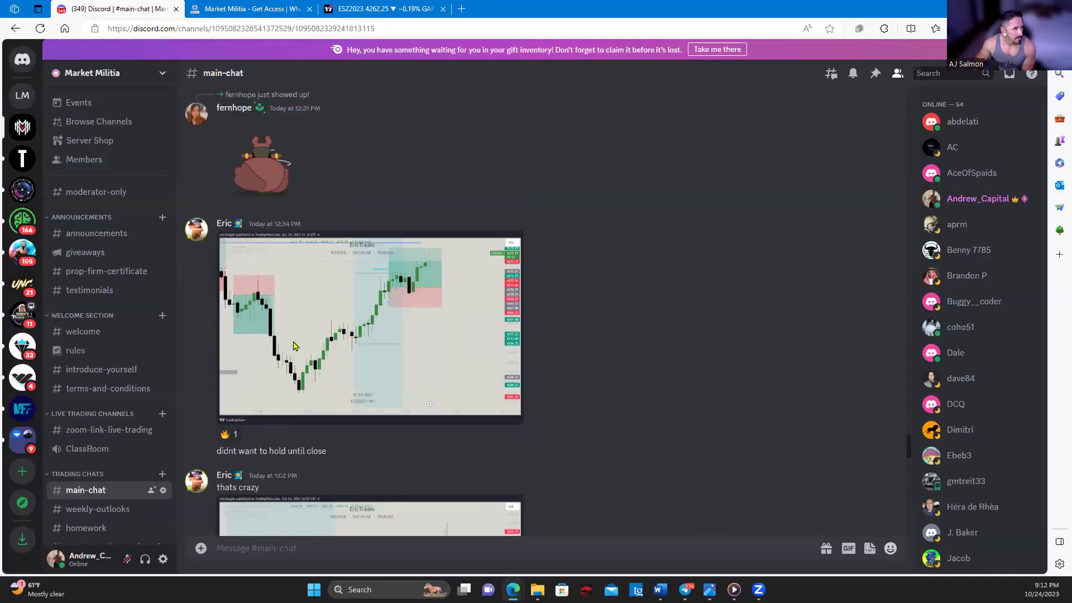
pyautogui.scroll(5, 294, 346)
pyautogui.scroll(5, 294, 346)
pyautogui.scroll(-2, 279, 390)
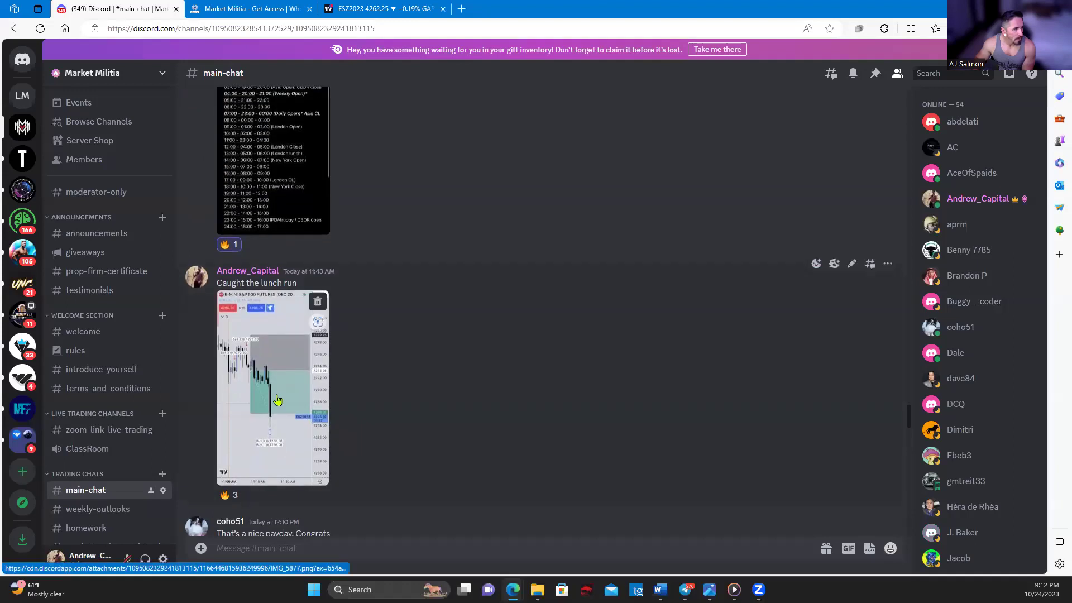
pyautogui.click(275, 393)
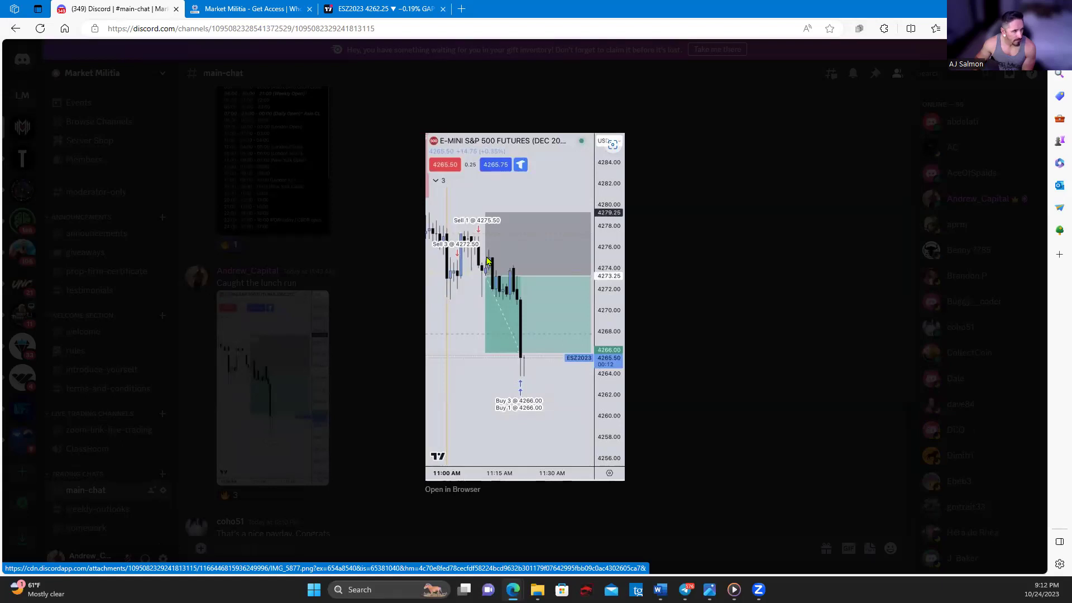
pyautogui.click(355, 11)
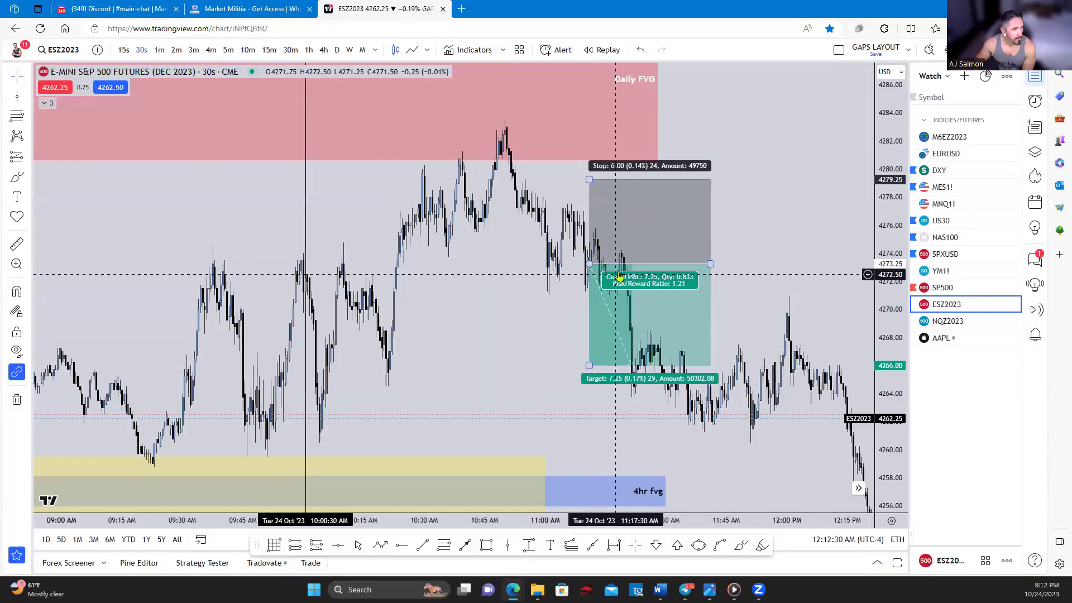
# Step: Pan the 30-second ES chart across the gap zones to the 15min FVG and afternoon candles
pyautogui.moveTo(560, 313); pyautogui.dragTo(561, 224)
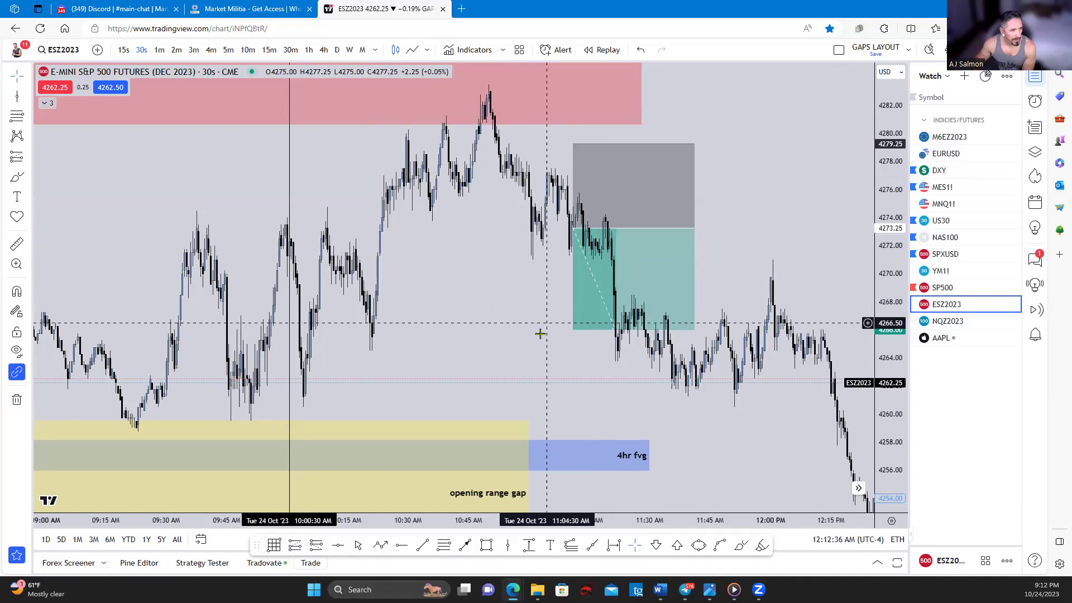
pyautogui.scroll(3, 504, 331)
pyautogui.scroll(-3, 503, 331)
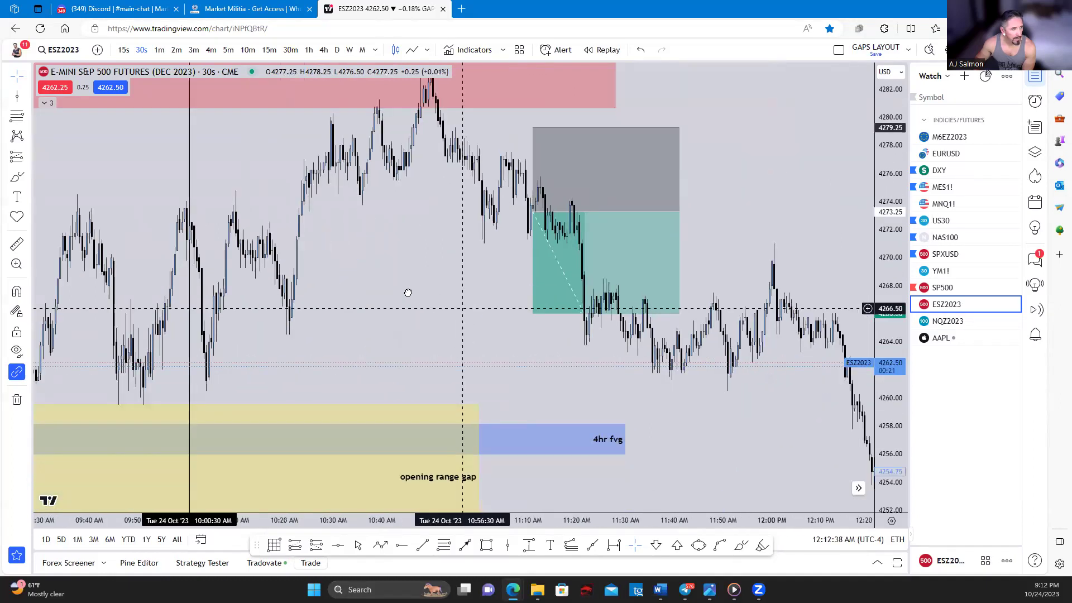
pyautogui.moveTo(498, 304); pyautogui.dragTo(469, 284)
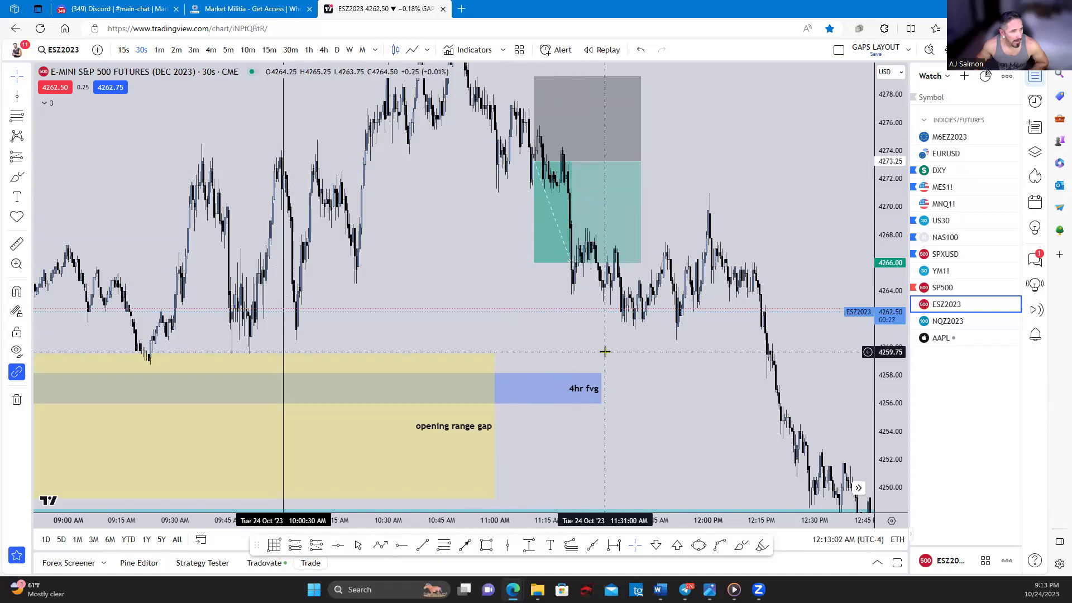
pyautogui.moveTo(605, 352); pyautogui.dragTo(537, 306)
pyautogui.scroll(-1, 370, 346)
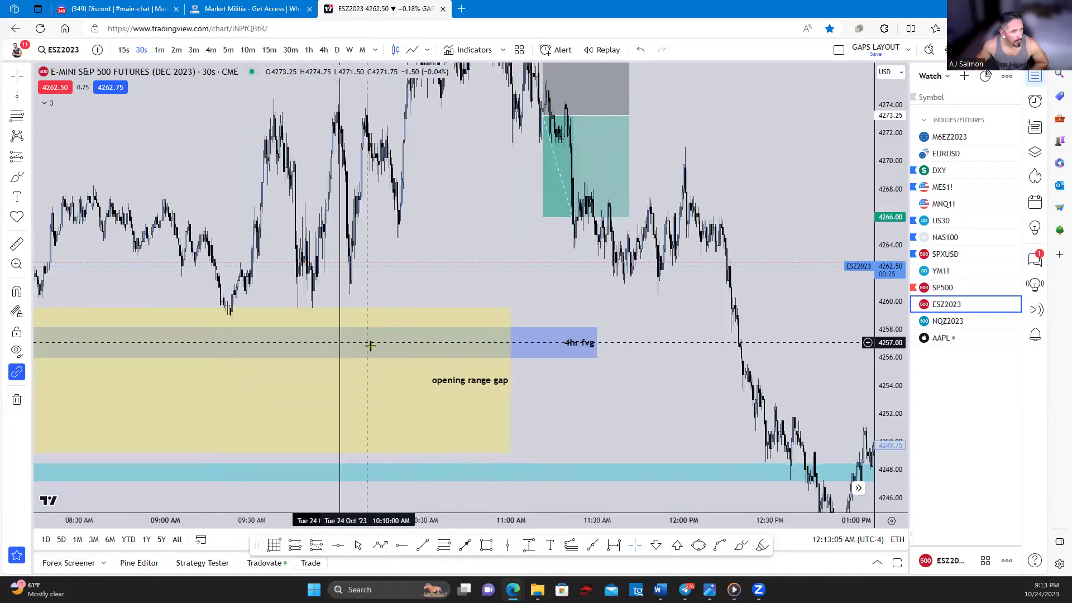
pyautogui.scroll(-1, 237, 348)
pyautogui.scroll(-2, 447, 320)
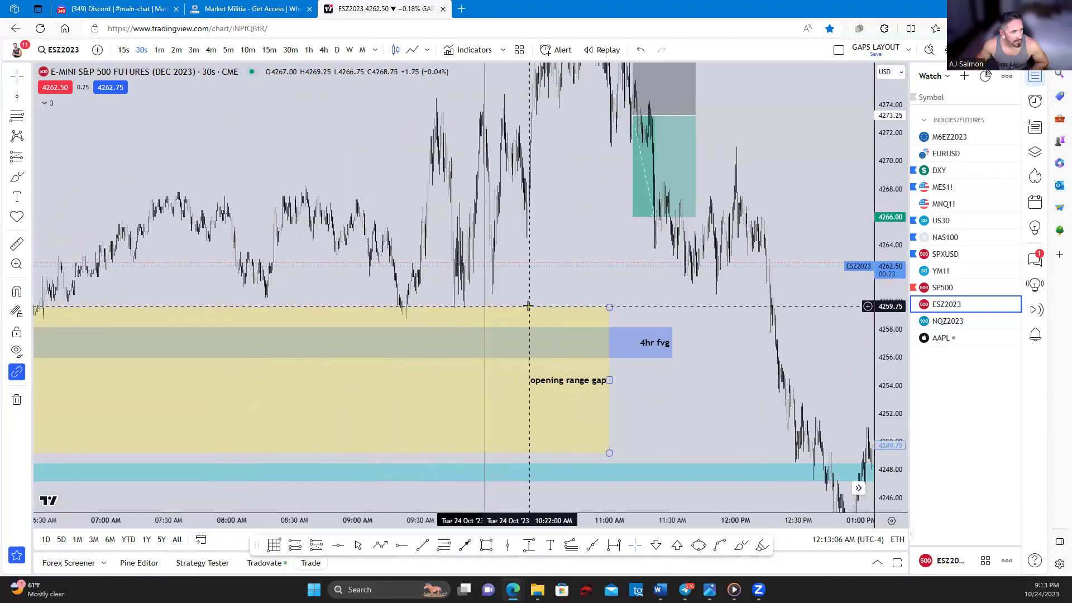
pyautogui.moveTo(587, 190)
pyautogui.mouseDown()
pyautogui.moveTo(573, 367)
pyautogui.moveTo(441, 134)
pyautogui.mouseUp()
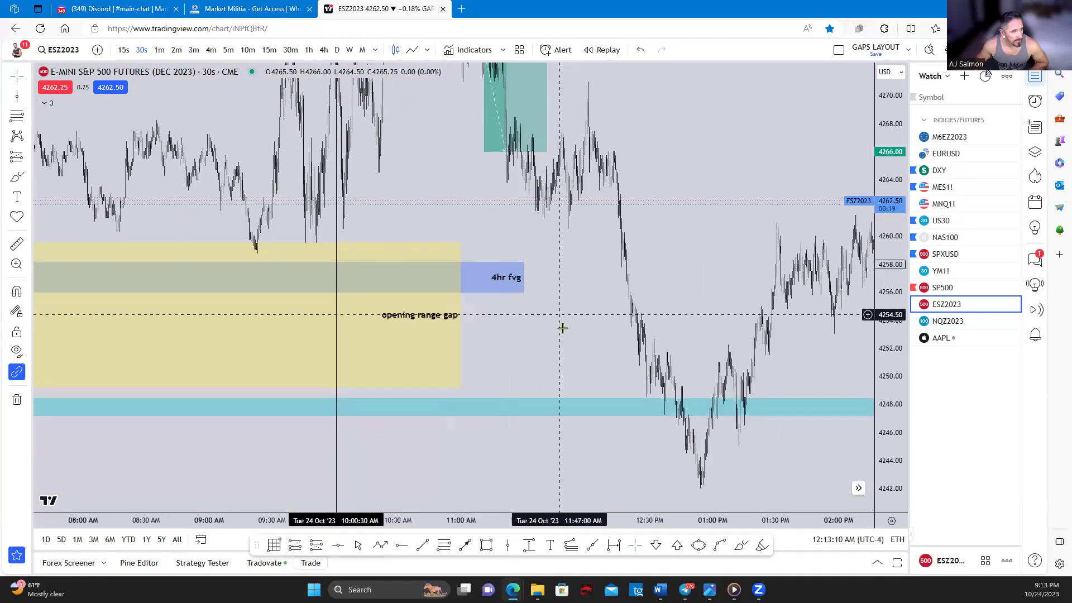
pyautogui.moveTo(642, 425); pyautogui.dragTo(614, 361)
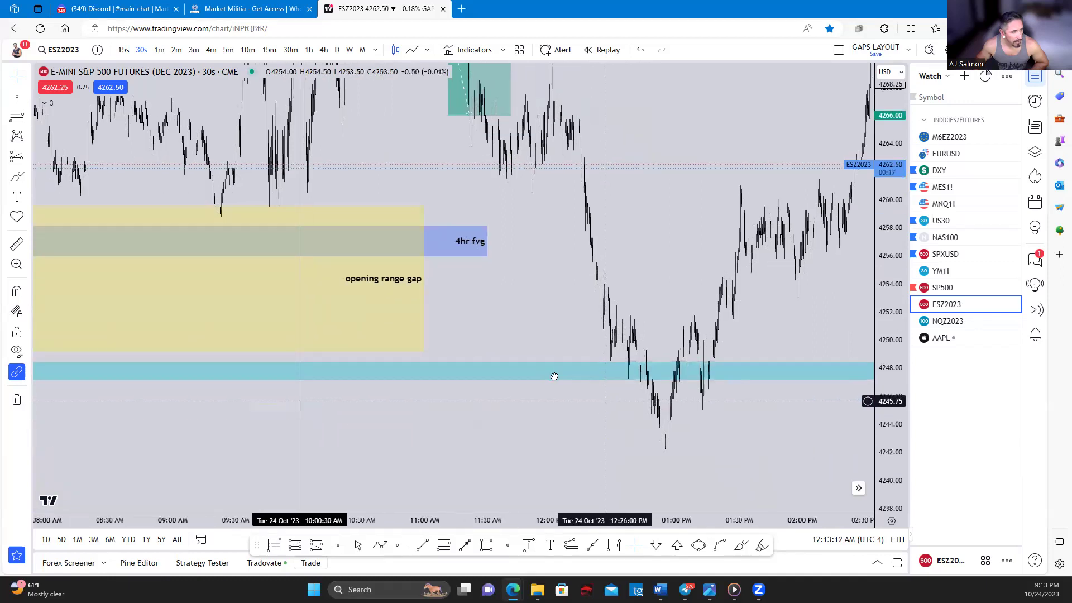
pyautogui.moveTo(699, 356); pyautogui.dragTo(450, 354)
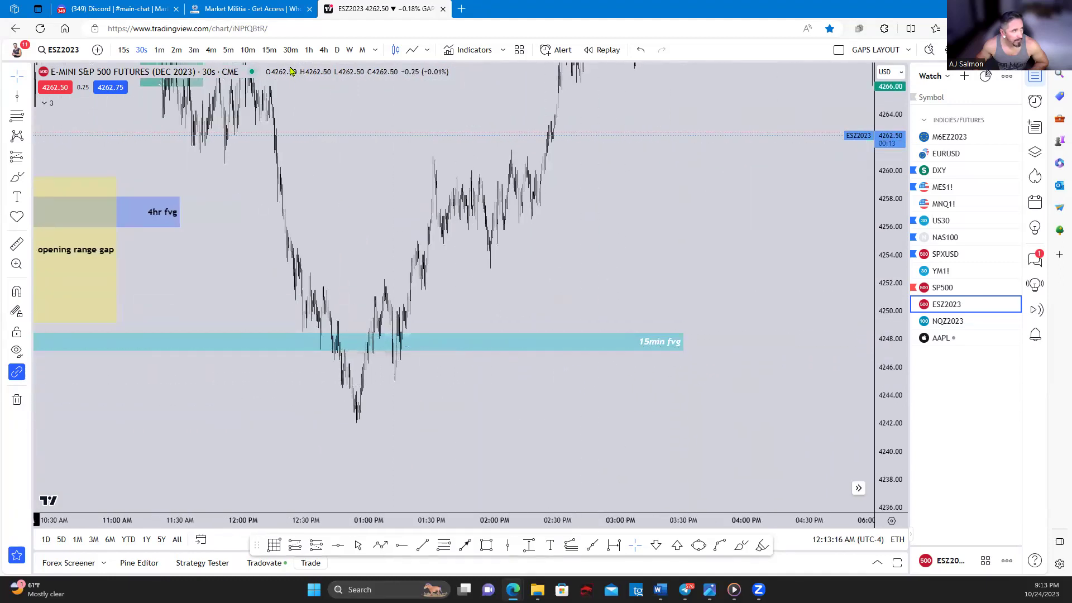
# Step: Switch ES to 15-minute candles and center the marked gap zones
pyautogui.click(268, 50)
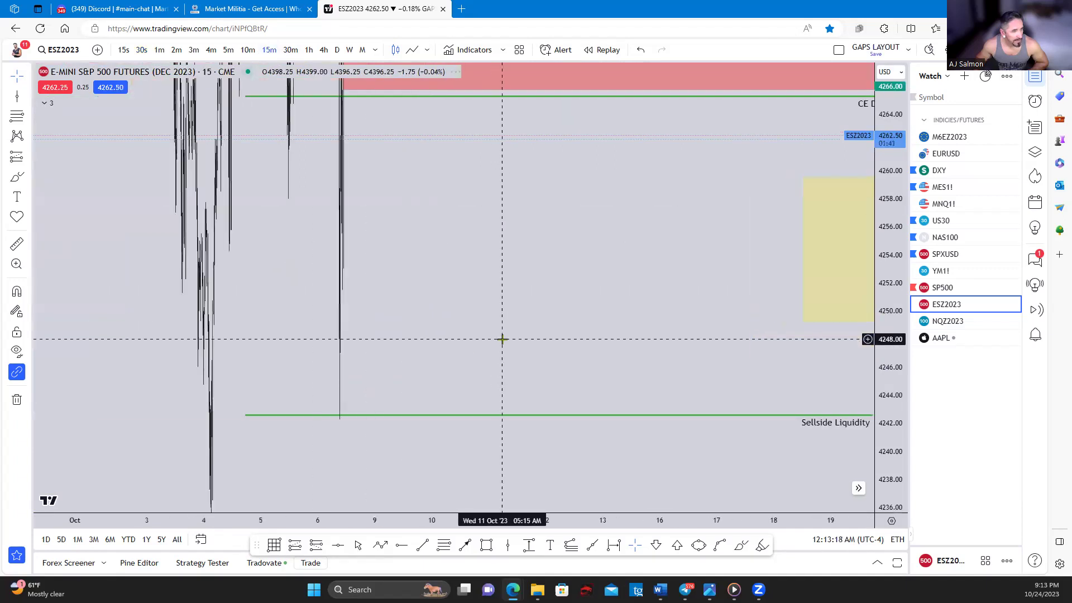
pyautogui.moveTo(500, 337)
pyautogui.mouseDown()
pyautogui.moveTo(699, 368)
pyautogui.moveTo(157, 329)
pyautogui.mouseUp()
pyautogui.moveTo(225, 323); pyautogui.dragTo(619, 319)
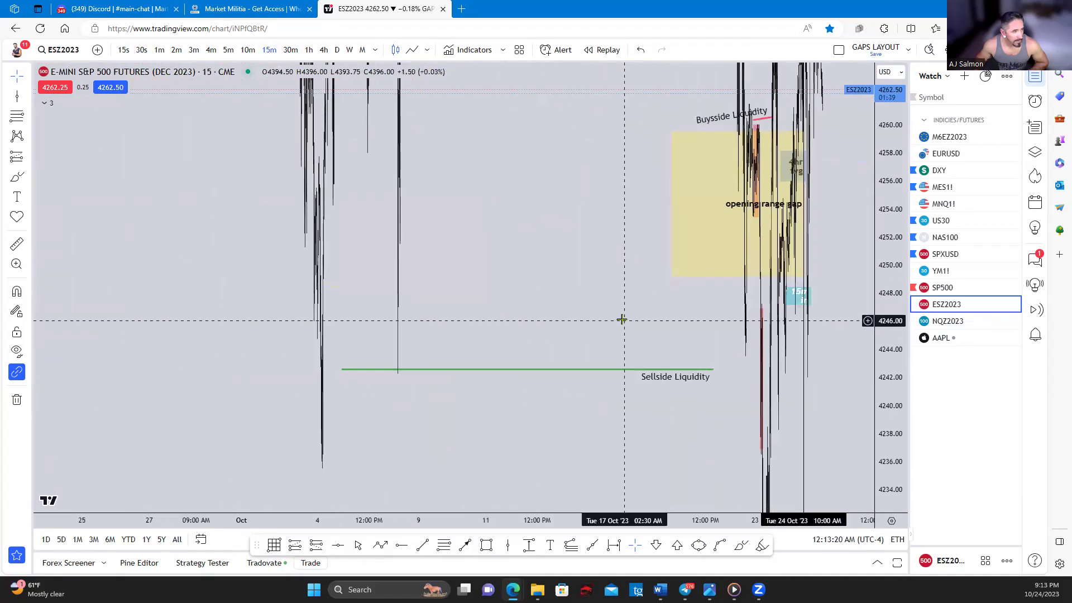
pyautogui.scroll(5, 531, 316)
pyautogui.moveTo(531, 316)
pyautogui.mouseDown()
pyautogui.moveTo(483, 334)
pyautogui.moveTo(378, 296)
pyautogui.moveTo(797, 301)
pyautogui.moveTo(605, 318)
pyautogui.moveTo(800, 362)
pyautogui.mouseUp()
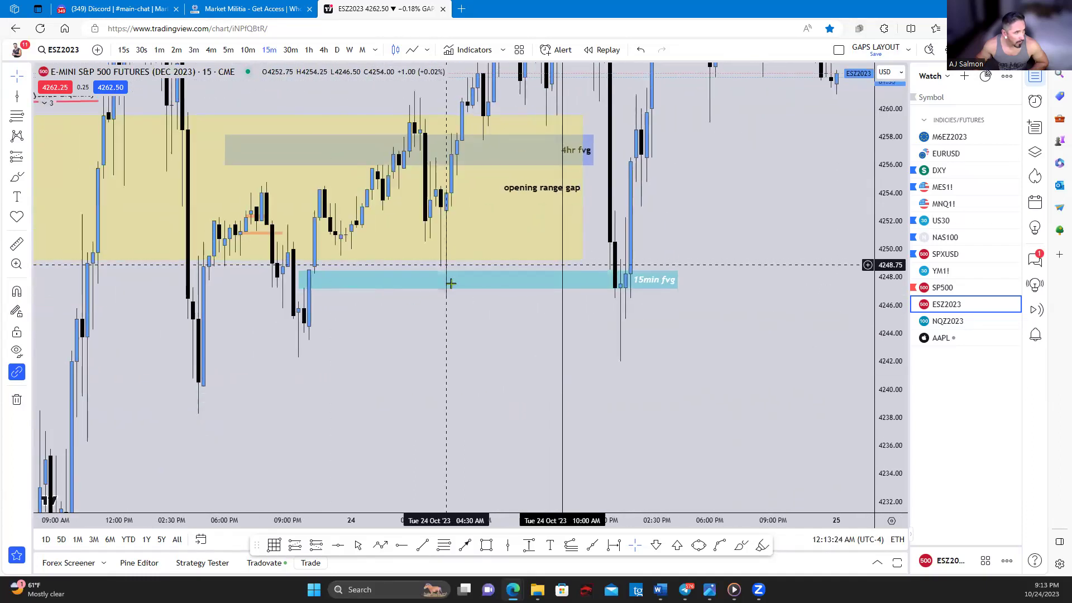
pyautogui.click(630, 288)
pyautogui.click(625, 307)
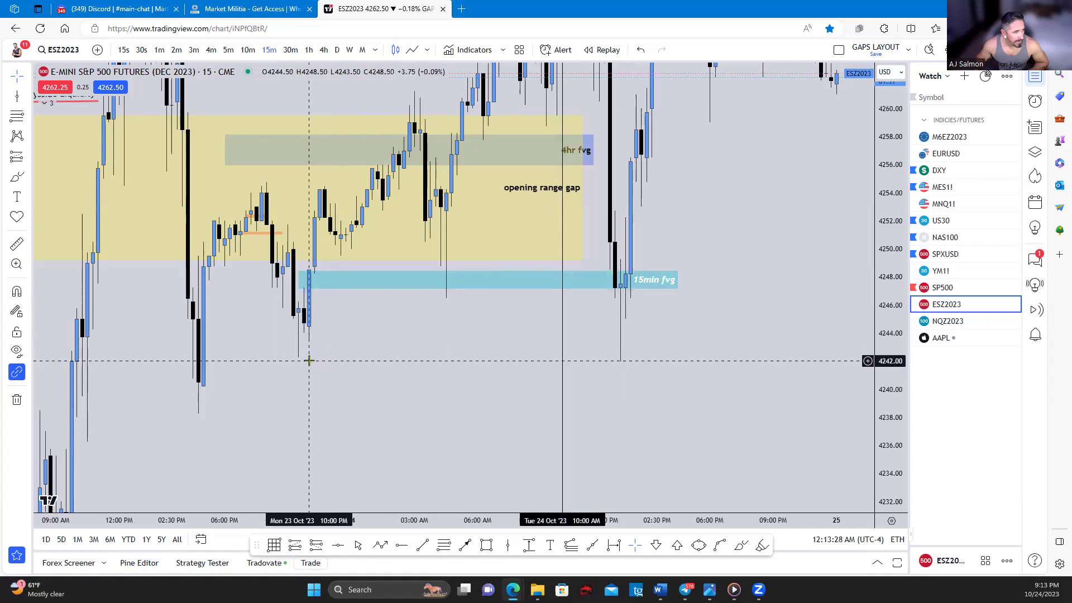
# Step: Auto-fit the price scale and drag the Daily FVG zone's right edge further right
pyautogui.moveTo(642, 282); pyautogui.dragTo(550, 291)
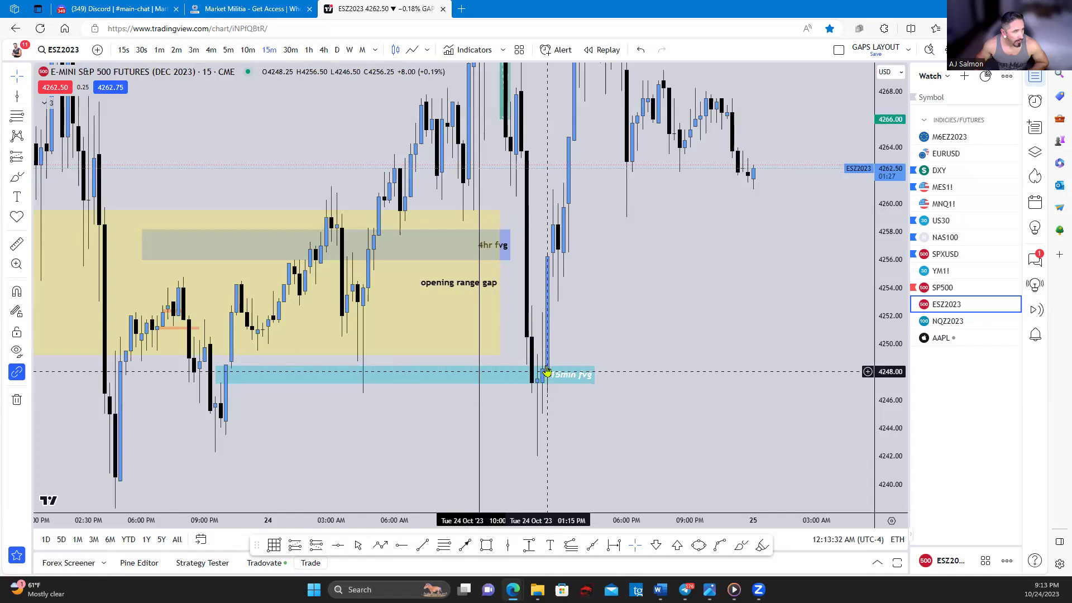
pyautogui.moveTo(586, 208); pyautogui.dragTo(574, 418)
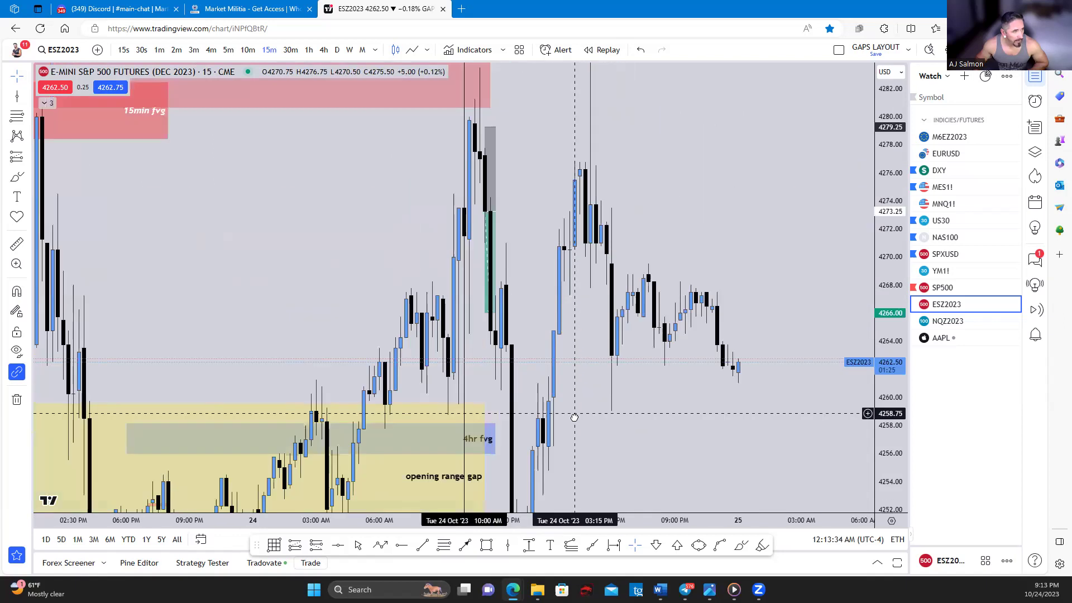
pyautogui.doubleClick(885, 360)
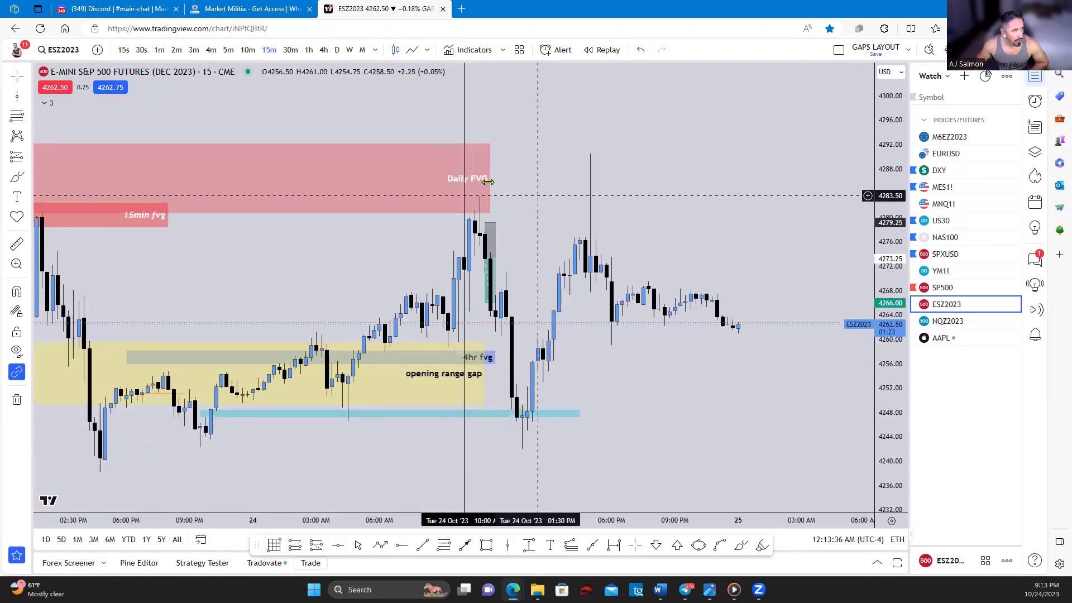
pyautogui.moveTo(494, 178); pyautogui.dragTo(601, 179)
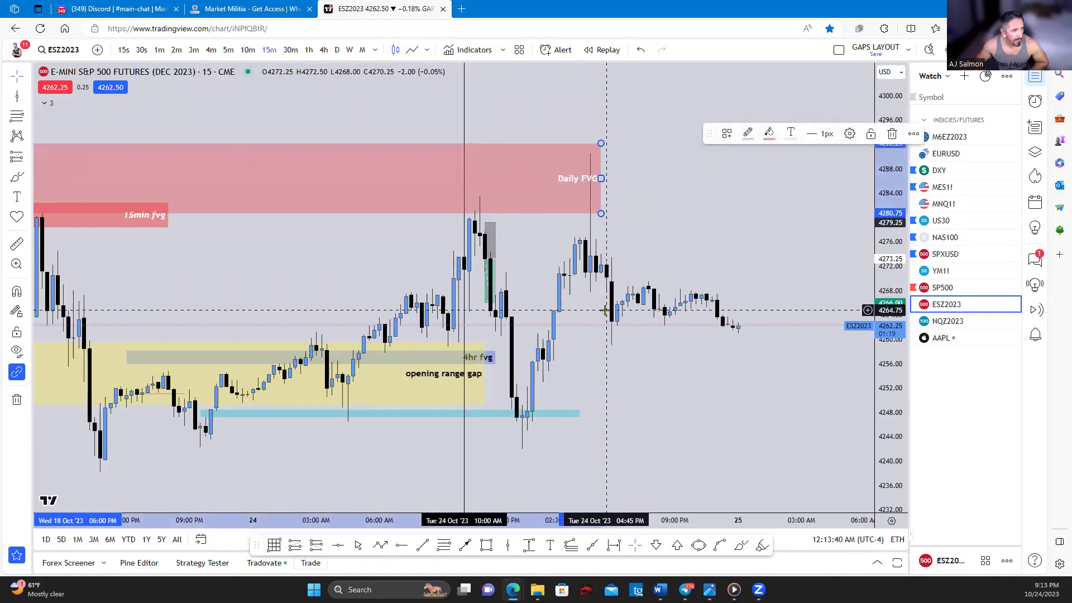
pyautogui.moveTo(618, 450); pyautogui.dragTo(608, 388)
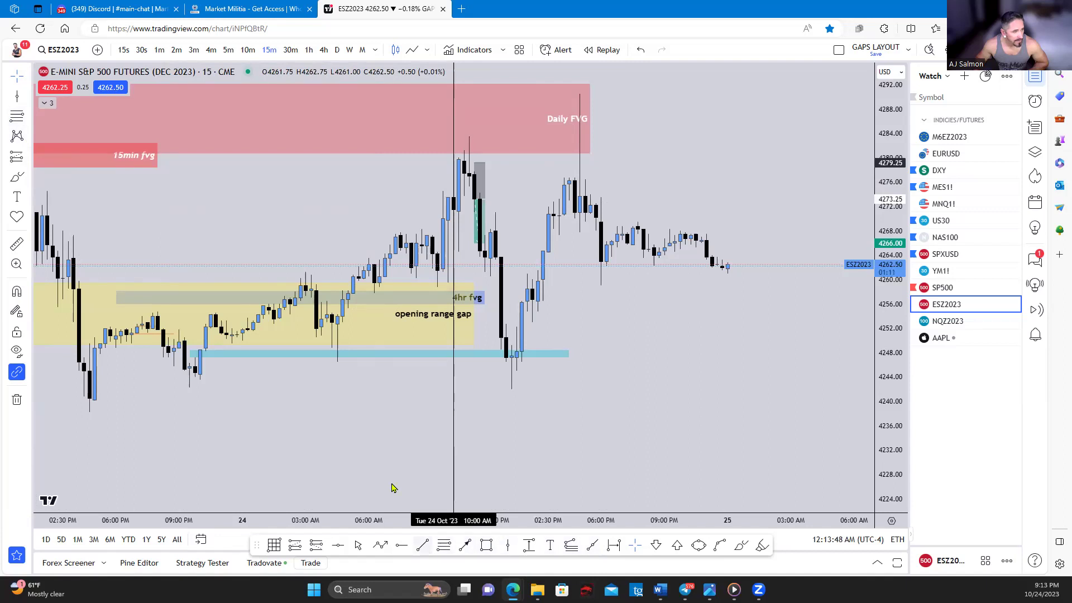
pyautogui.moveTo(165, 389); pyautogui.dragTo(263, 372)
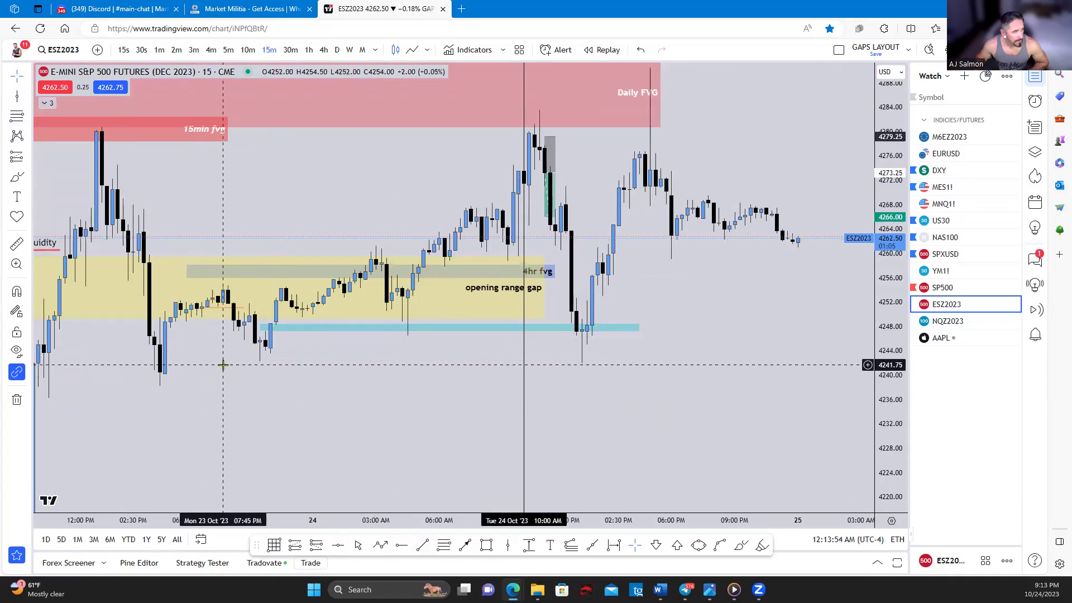
pyautogui.moveTo(227, 362); pyautogui.dragTo(253, 338)
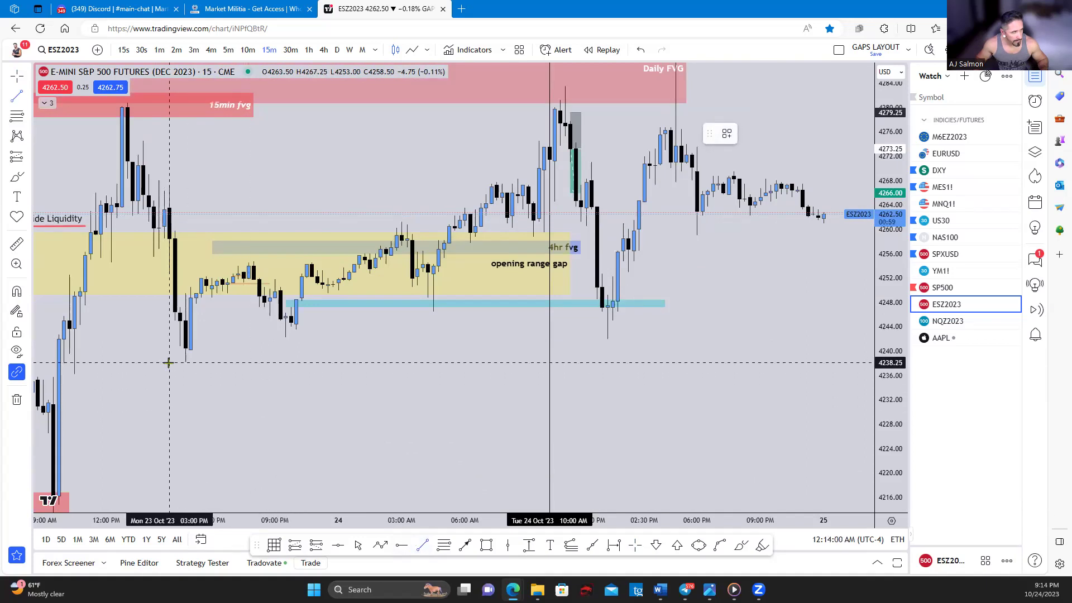
# Step: Draw a green horizontal line and move it to the recent lows near 4242.25
pyautogui.click(669, 363)
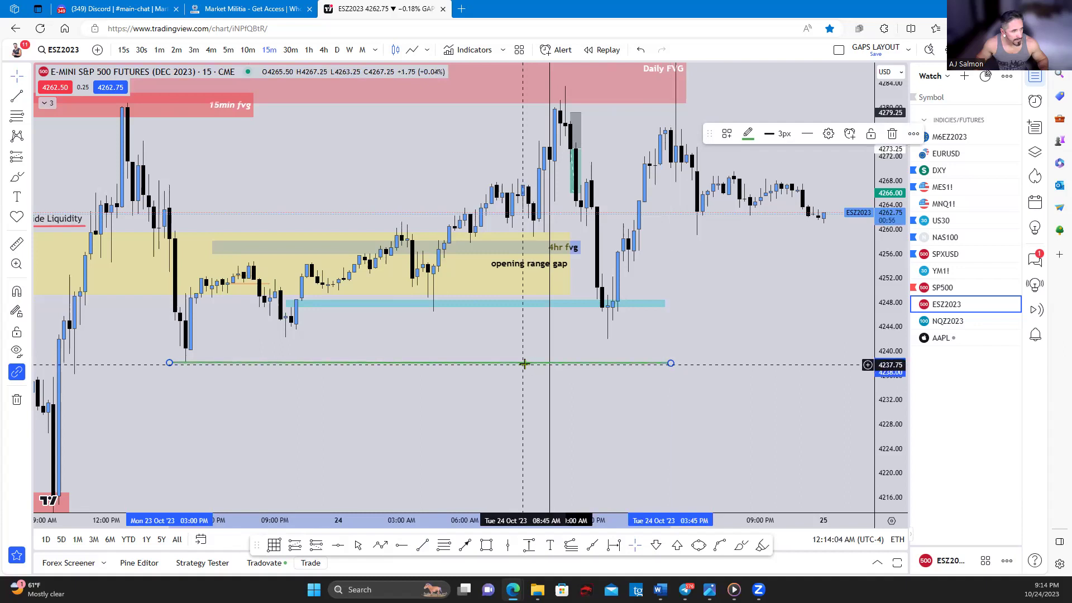
pyautogui.moveTo(526, 369); pyautogui.dragTo(617, 338)
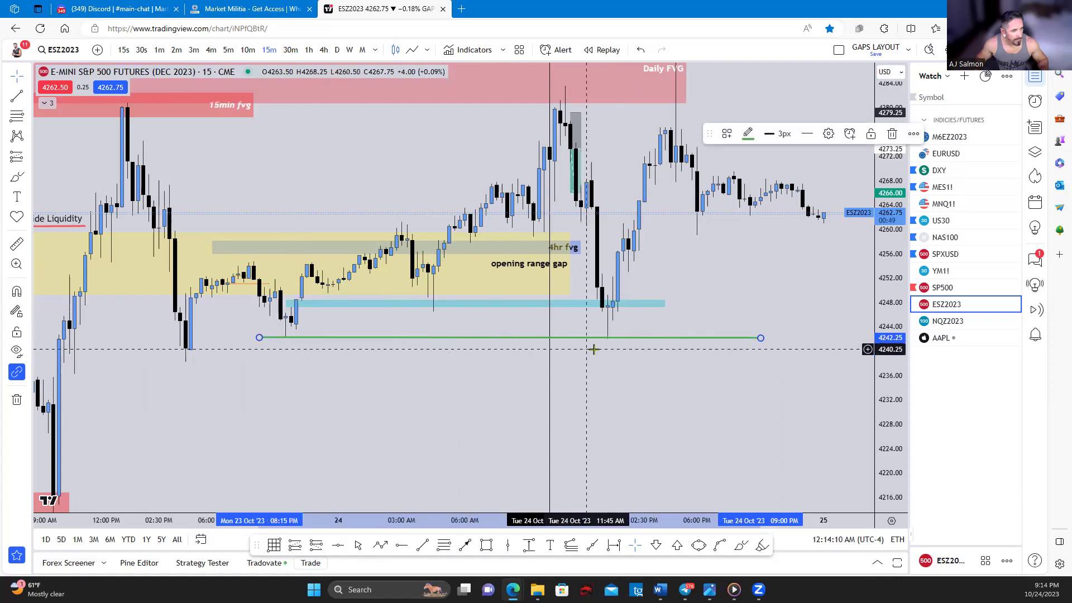
pyautogui.hscroll(3, 610, 345)
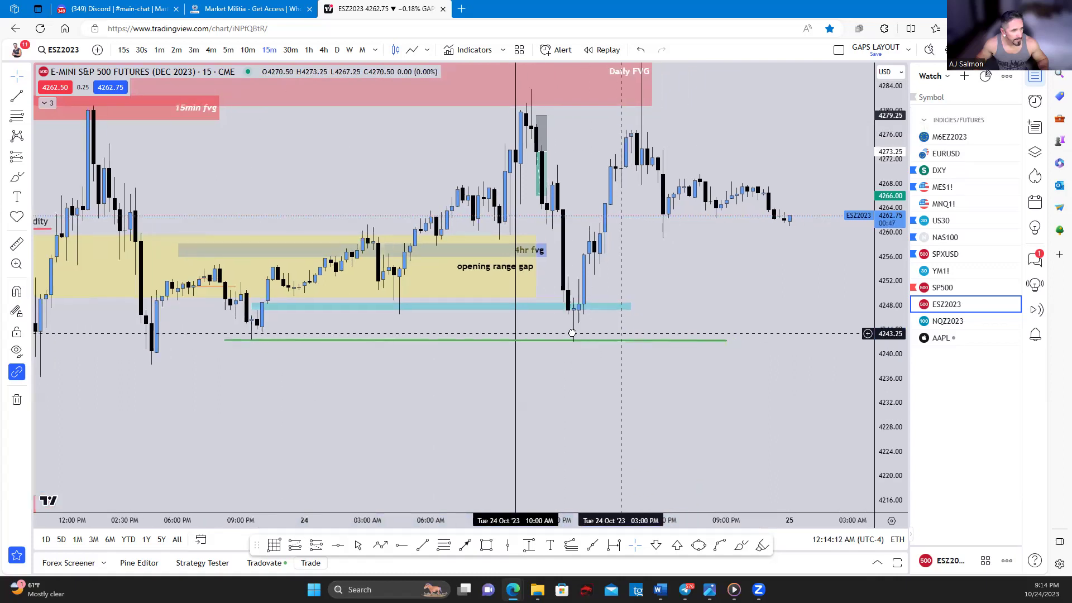
pyautogui.hscroll(3, 570, 338)
pyautogui.hscroll(2, 552, 338)
# Step: Extend the green line further right, then switch to the NQZ2023 chart
pyautogui.click(589, 339)
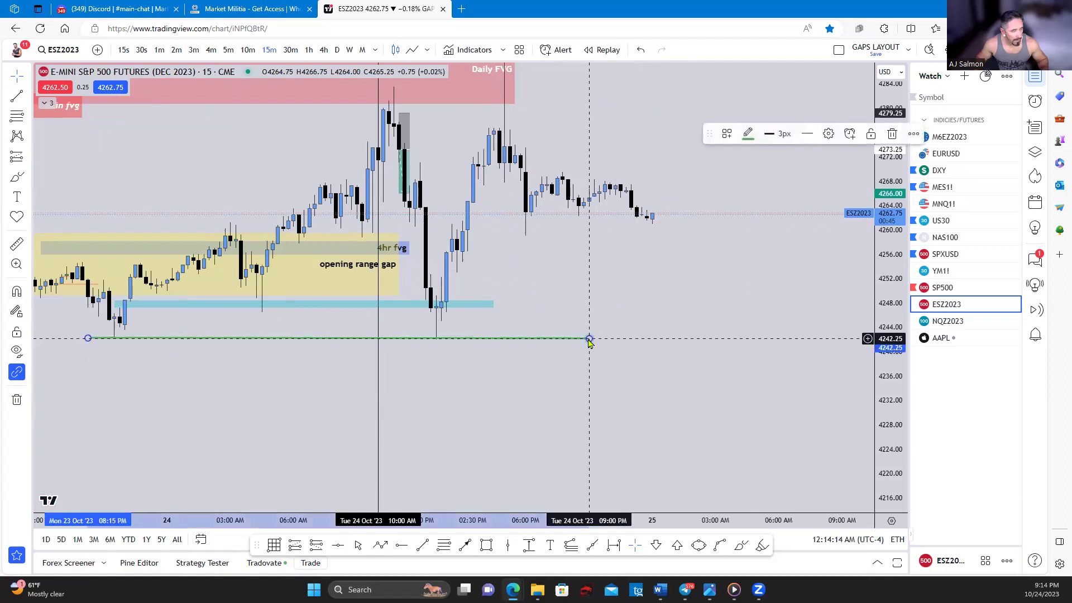
pyautogui.moveTo(589, 339); pyautogui.dragTo(671, 342)
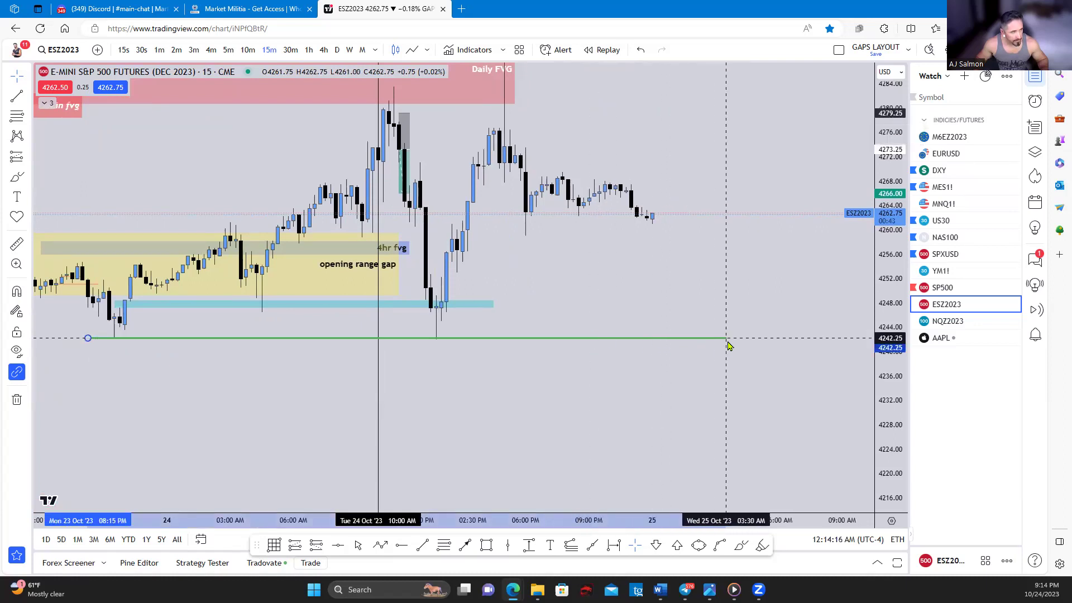
pyautogui.scroll(-2, 584, 354)
pyautogui.scroll(-1, 532, 324)
pyautogui.scroll(-1, 672, 285)
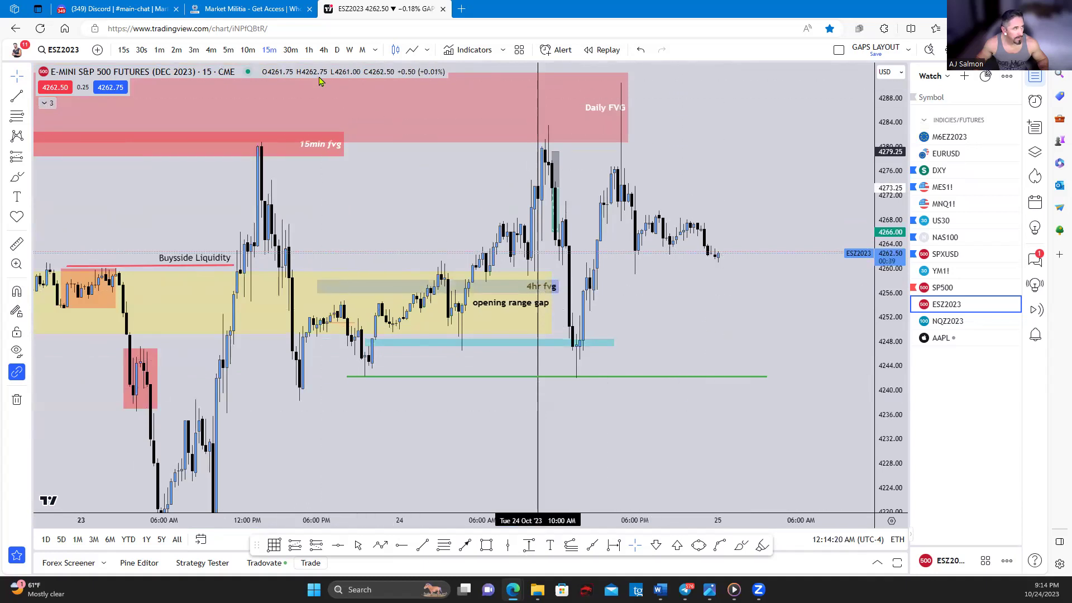
pyautogui.click(946, 324)
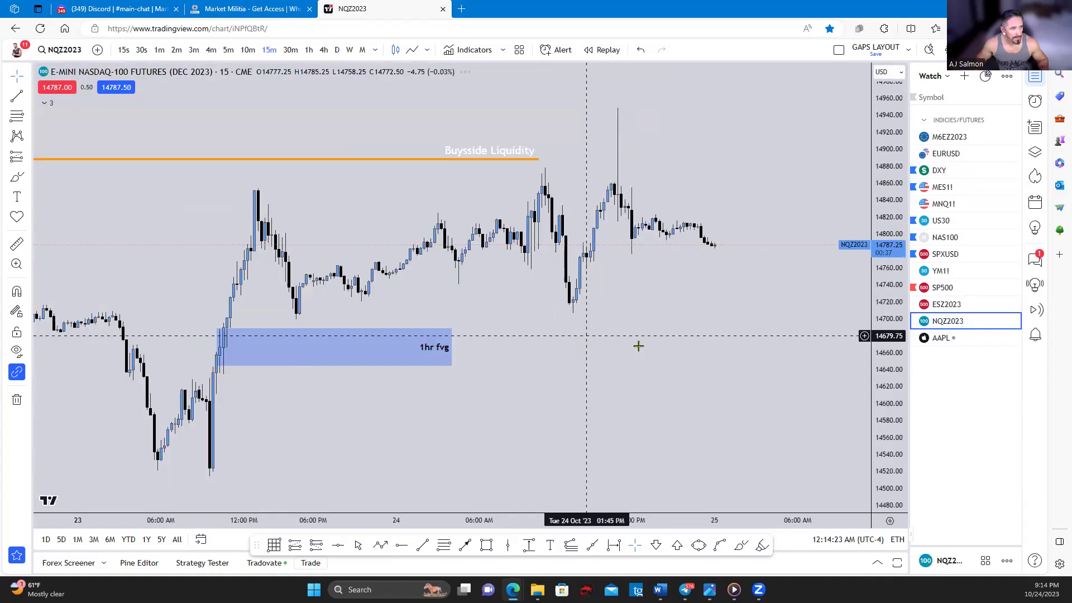
# Step: Review the Nasdaq chart on hourly candles
pyautogui.click(309, 50)
pyautogui.scroll(3, 455, 347)
pyautogui.scroll(3, 408, 376)
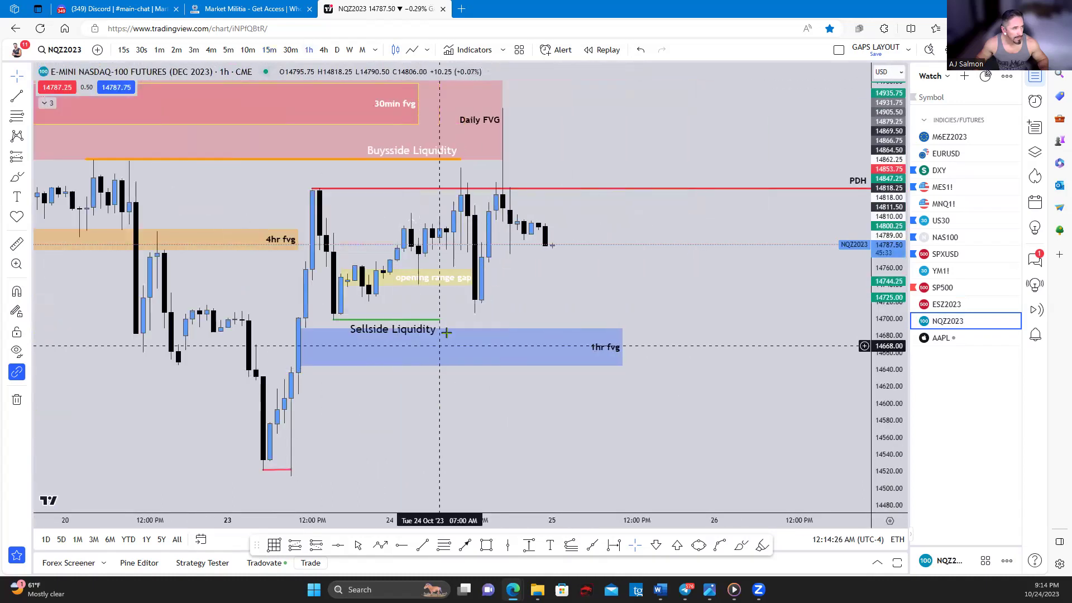
pyautogui.hscroll(-5, 391, 357)
pyautogui.scroll(1, 376, 370)
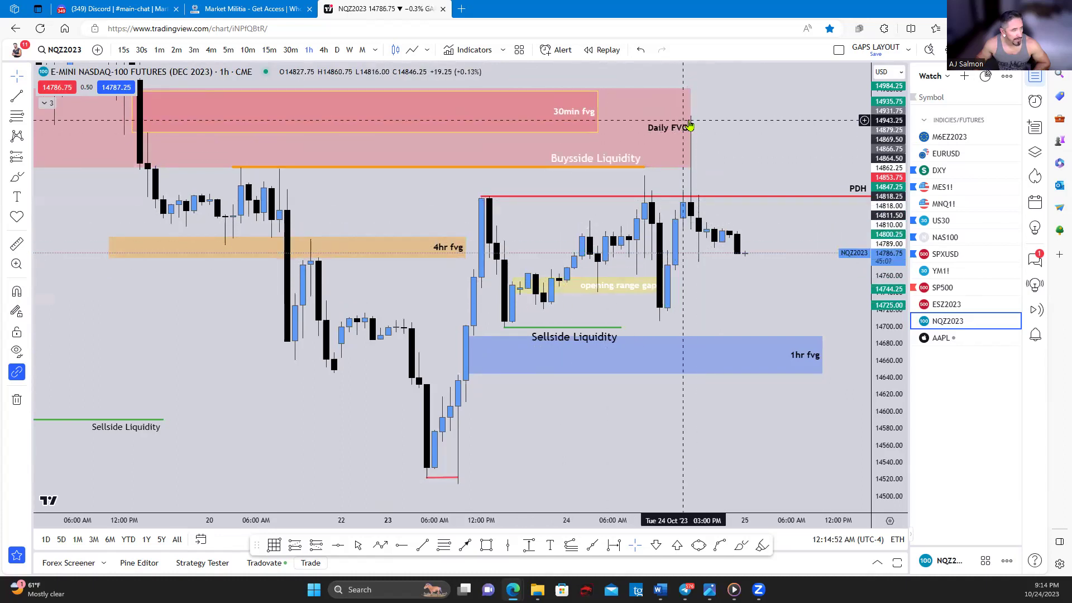
pyautogui.moveTo(739, 307); pyautogui.dragTo(701, 315)
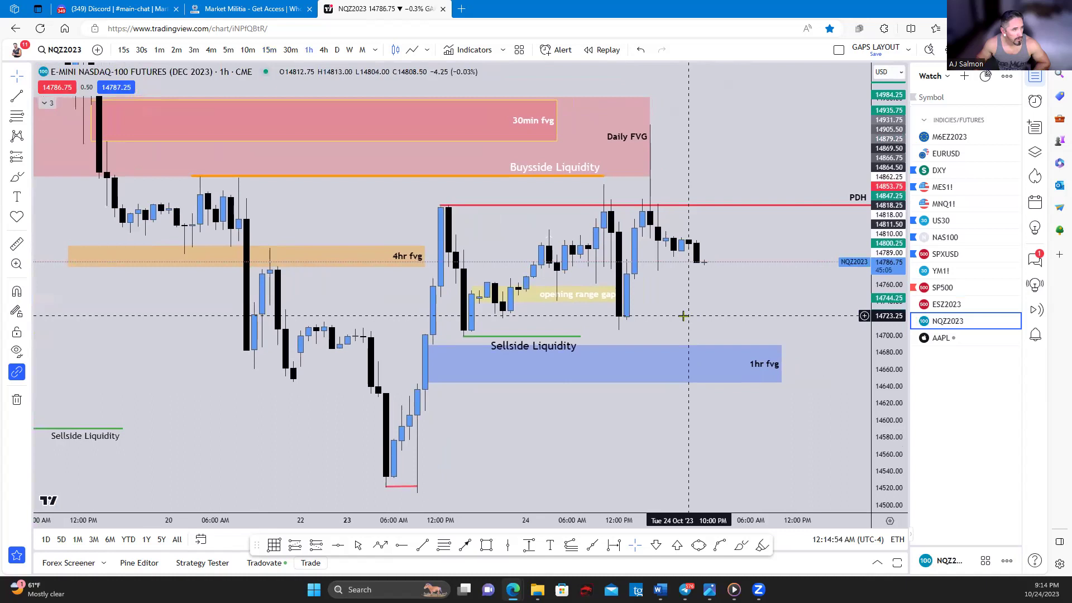
pyautogui.scroll(2, 684, 314)
pyautogui.scroll(2, 649, 316)
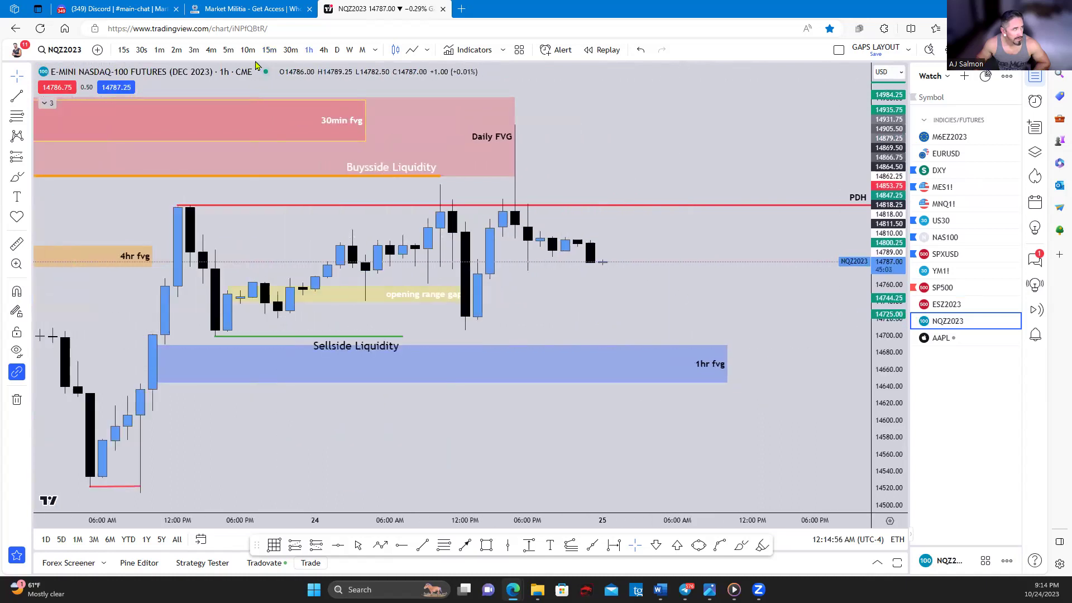
# Step: View the Nasdaq chart on 15-minute candles, shifted down in price
pyautogui.click(269, 50)
pyautogui.scroll(2, 286, 234)
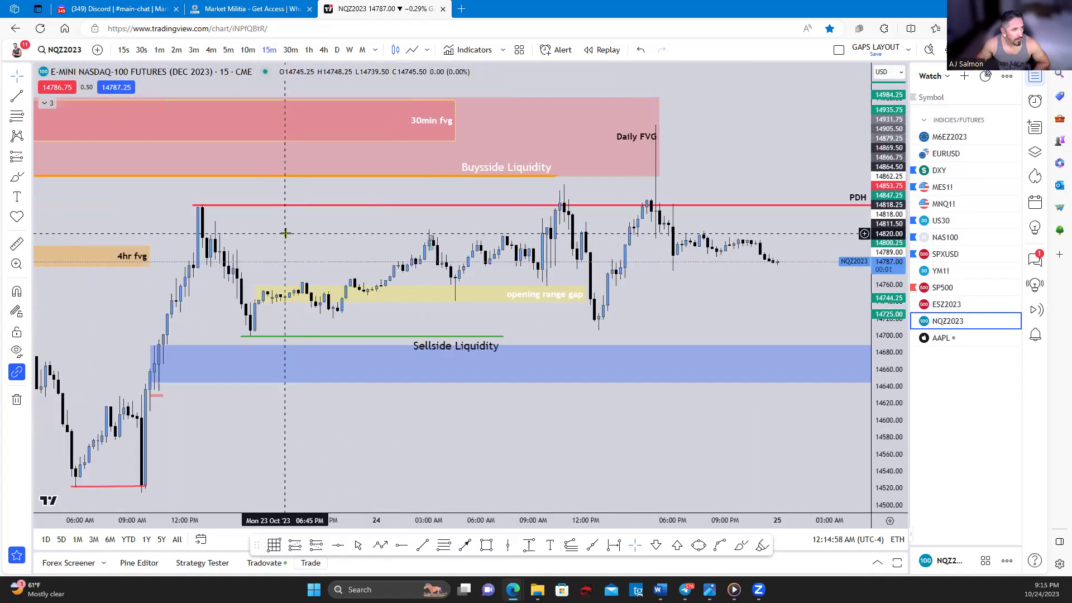
pyautogui.scroll(2, 286, 234)
pyautogui.moveTo(500, 308); pyautogui.dragTo(503, 344)
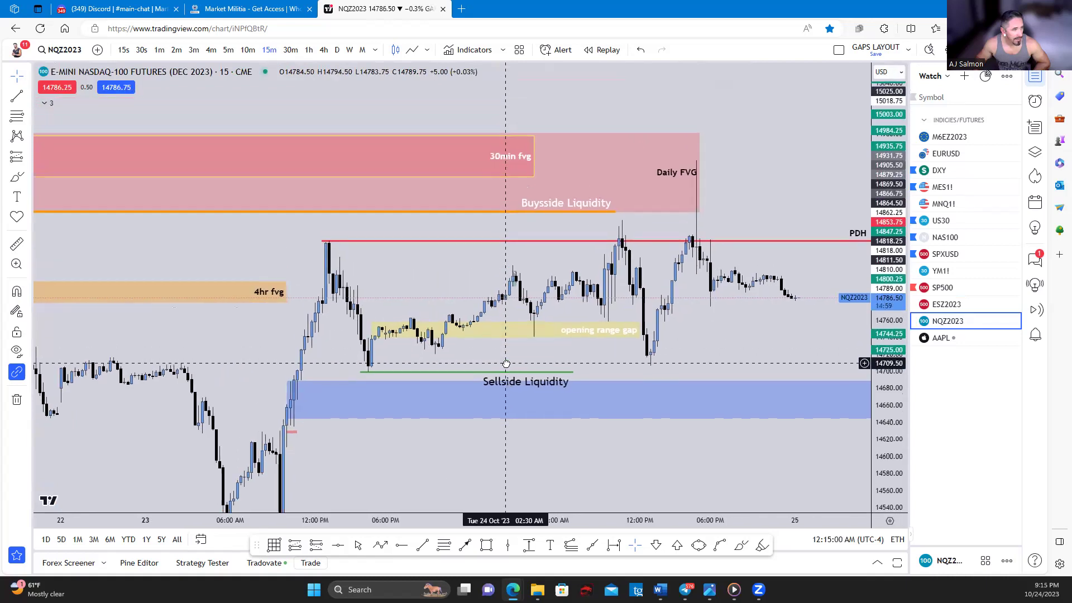
# Step: Switch to 5-minute candles and pan across Tuesday's session between the liquidity zones
pyautogui.click(228, 50)
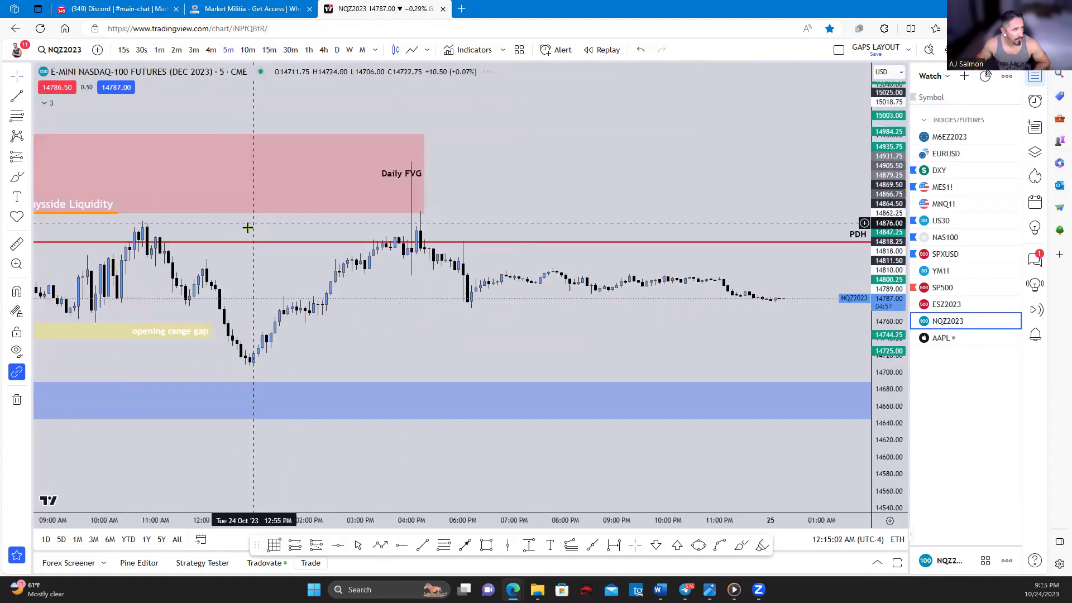
pyautogui.scroll(-2, 355, 290)
pyautogui.moveTo(354, 291); pyautogui.dragTo(598, 335)
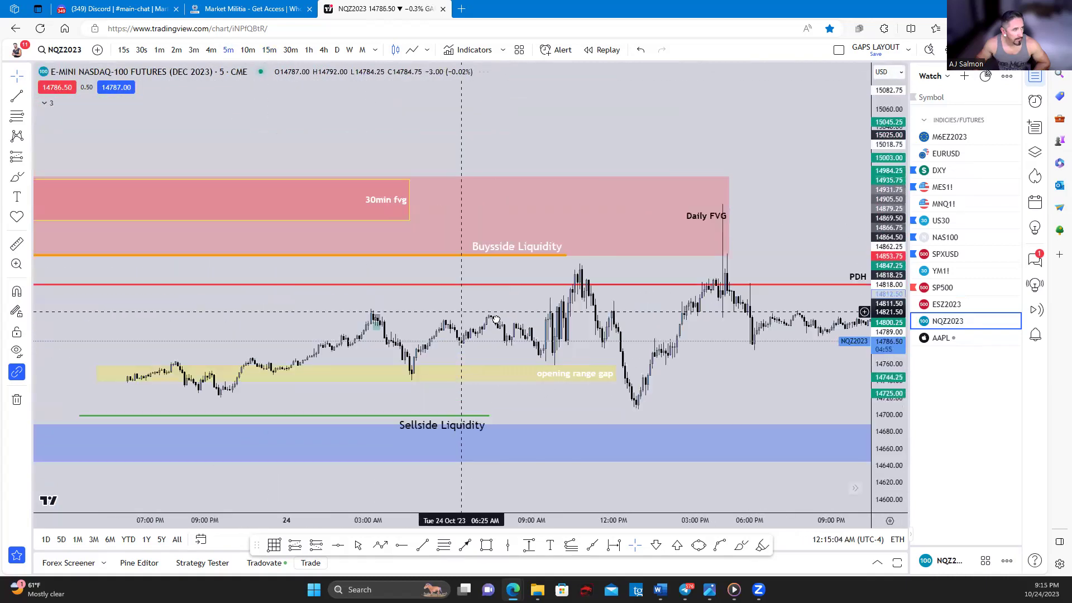
pyautogui.scroll(3, 603, 339)
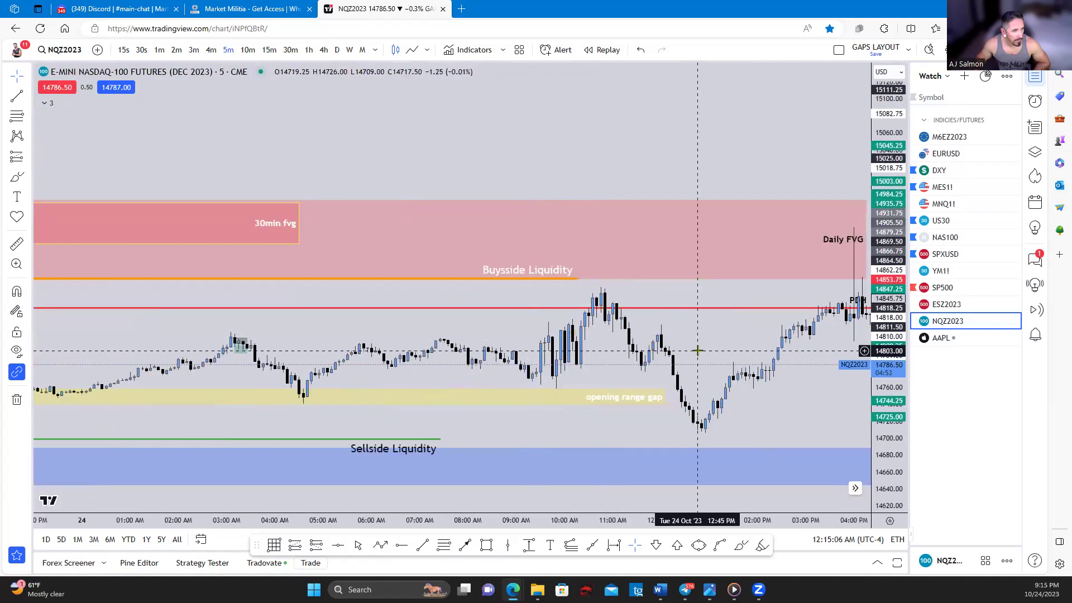
pyautogui.moveTo(698, 351)
pyautogui.mouseDown()
pyautogui.moveTo(542, 290)
pyautogui.moveTo(440, 323)
pyautogui.mouseUp()
pyautogui.scroll(3, 291, 195)
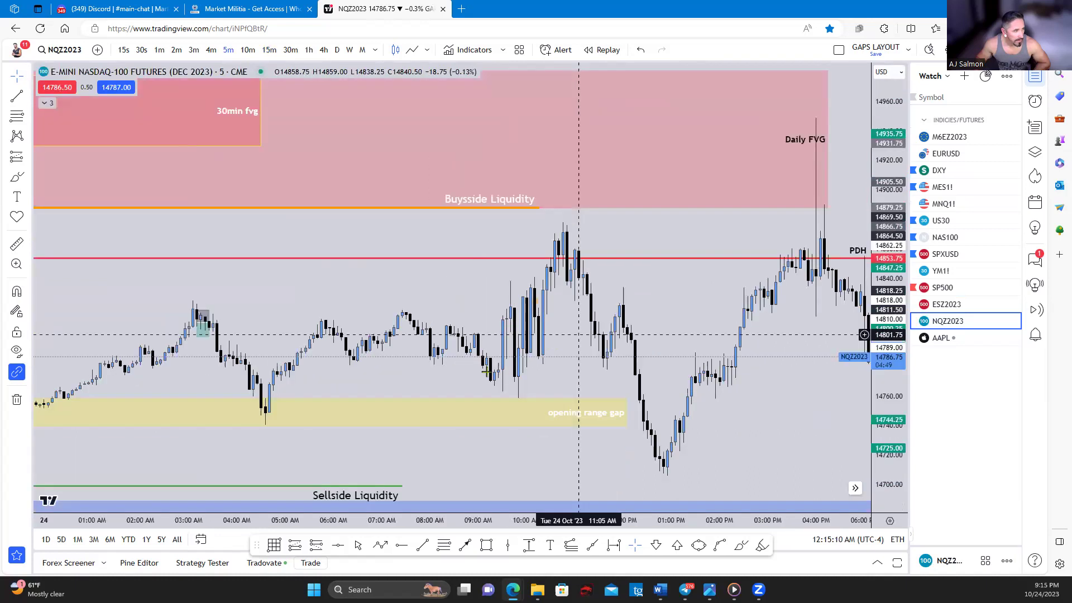
# Step: Put Nasdaq futures on 1-minute candles and pan to Tuesday's 4 PM spike above PDH
pyautogui.click(159, 50)
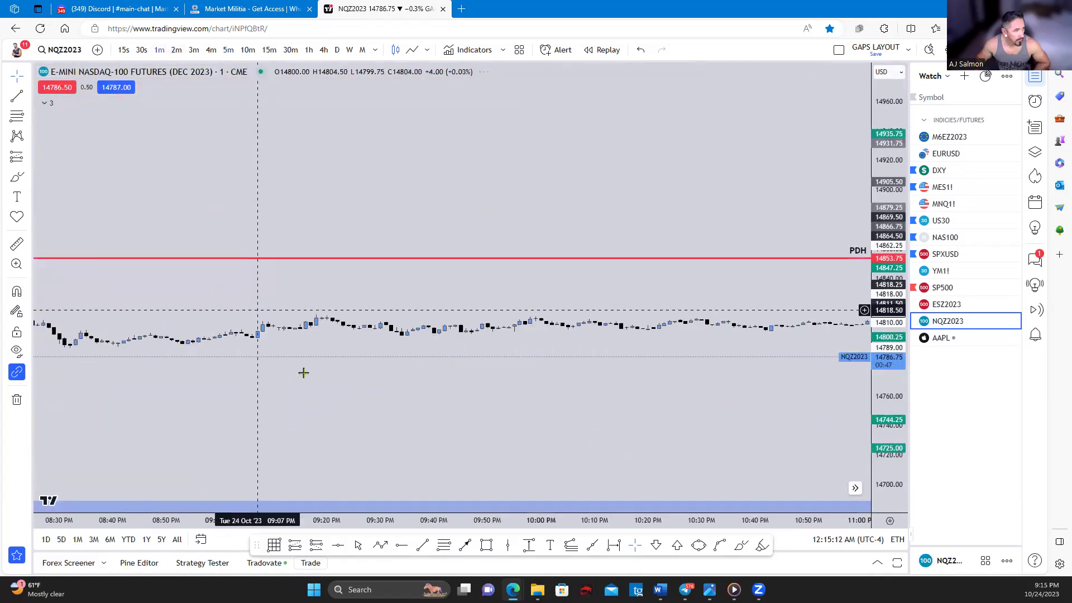
pyautogui.moveTo(314, 379)
pyautogui.mouseDown()
pyautogui.moveTo(746, 371)
pyautogui.moveTo(622, 372)
pyautogui.moveTo(715, 362)
pyautogui.moveTo(860, 267)
pyautogui.mouseUp()
pyautogui.scroll(3, 623, 369)
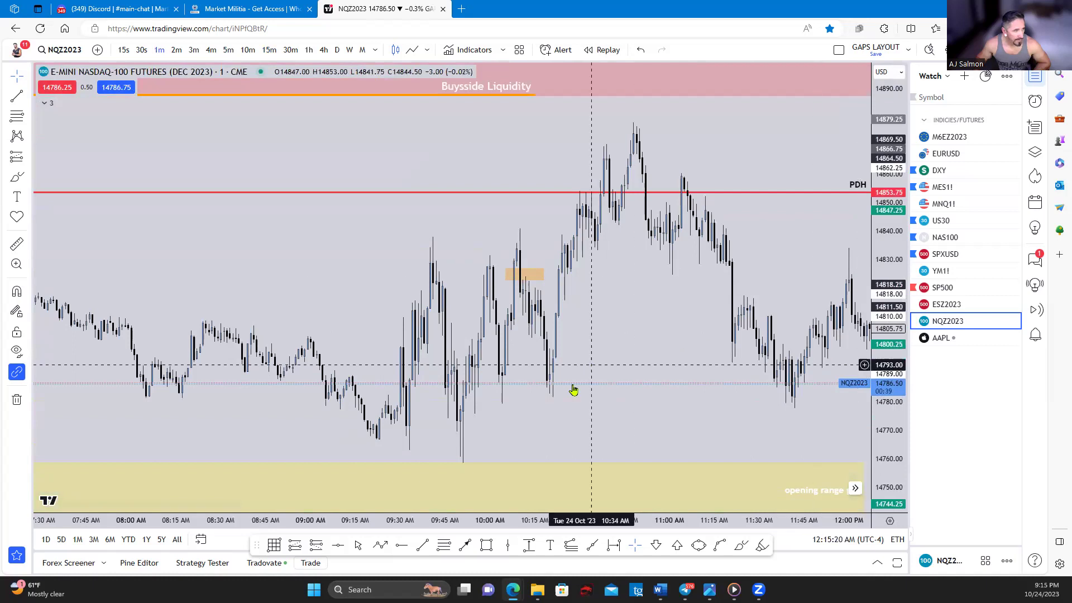
pyautogui.scroll(3, 573, 390)
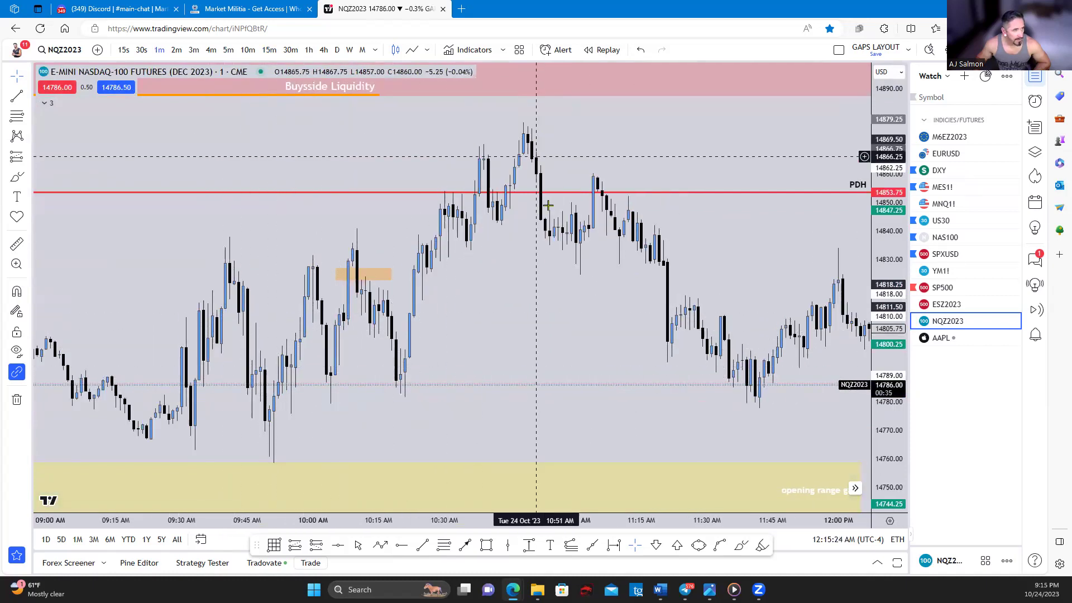
pyautogui.scroll(-3, 711, 246)
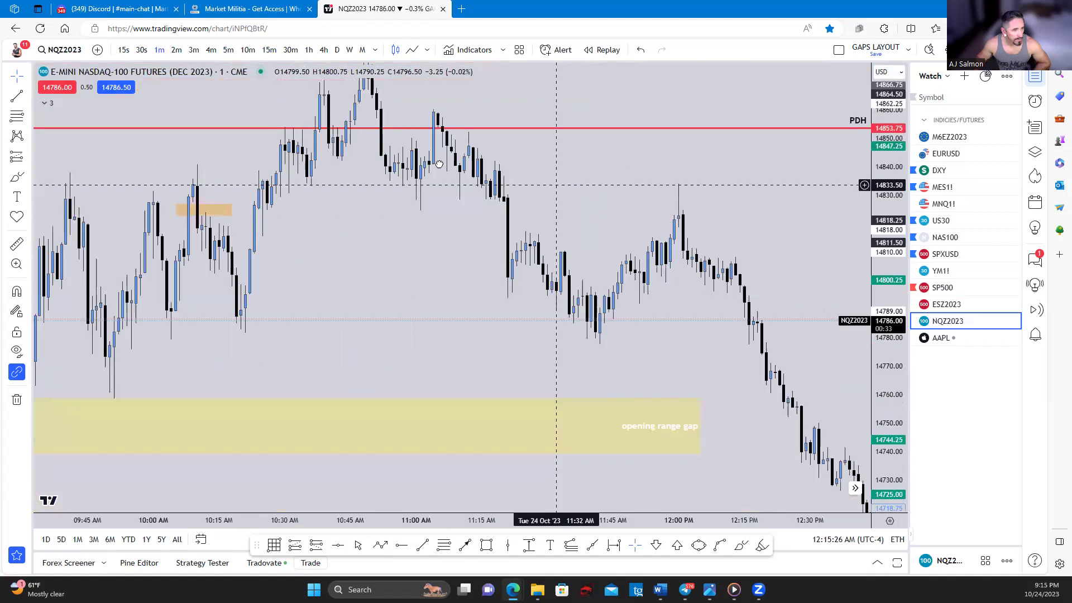
pyautogui.moveTo(601, 386)
pyautogui.mouseDown()
pyautogui.moveTo(269, 353)
pyautogui.moveTo(495, 444)
pyautogui.mouseUp()
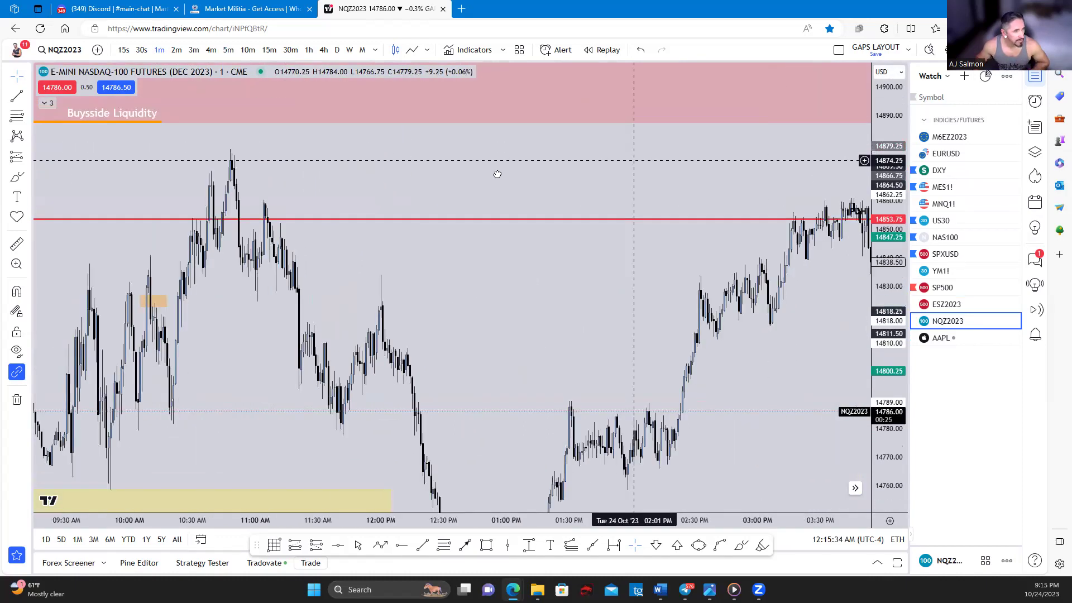
pyautogui.moveTo(405, 147); pyautogui.dragTo(323, 296)
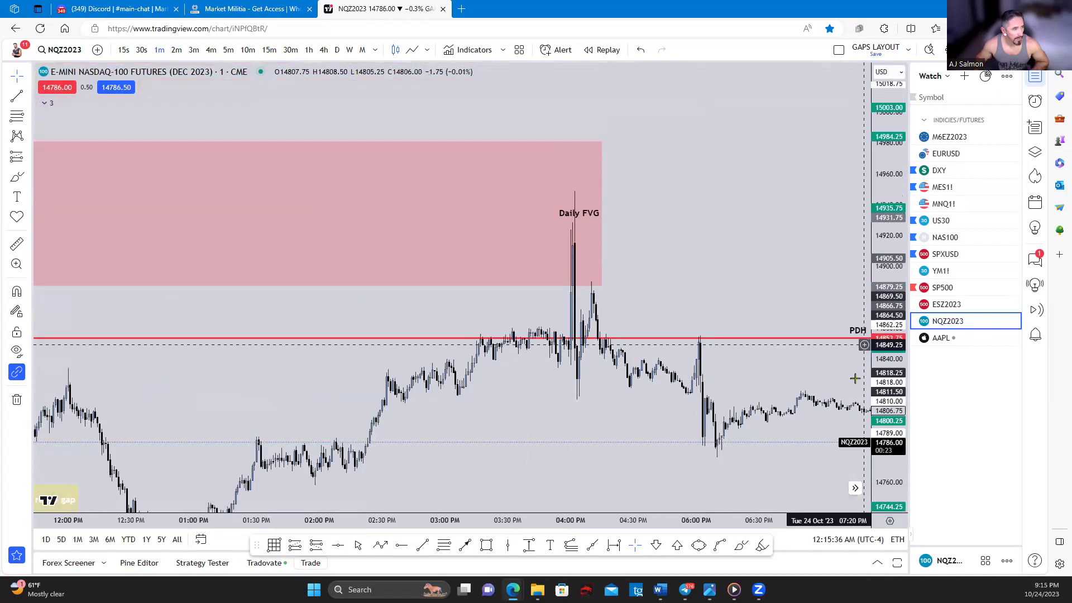
pyautogui.scroll(-3, 741, 358)
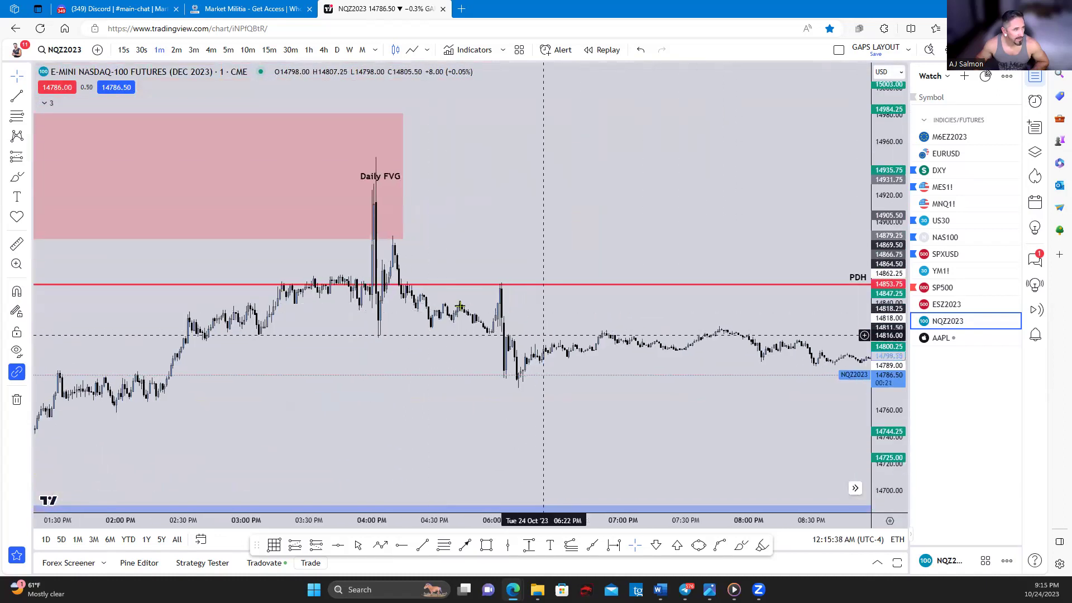
pyautogui.scroll(-3, 399, 226)
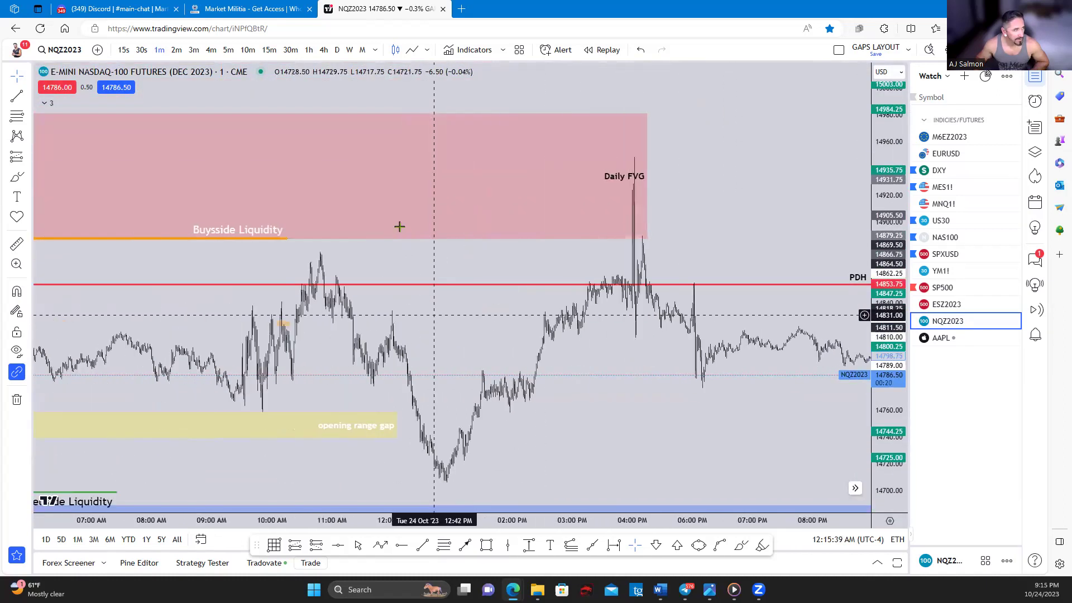
# Step: Switch Nasdaq futures to daily candles and zoom in on the most recent days
pyautogui.click(342, 51)
pyautogui.rightClick(561, 267)
pyautogui.click(596, 268)
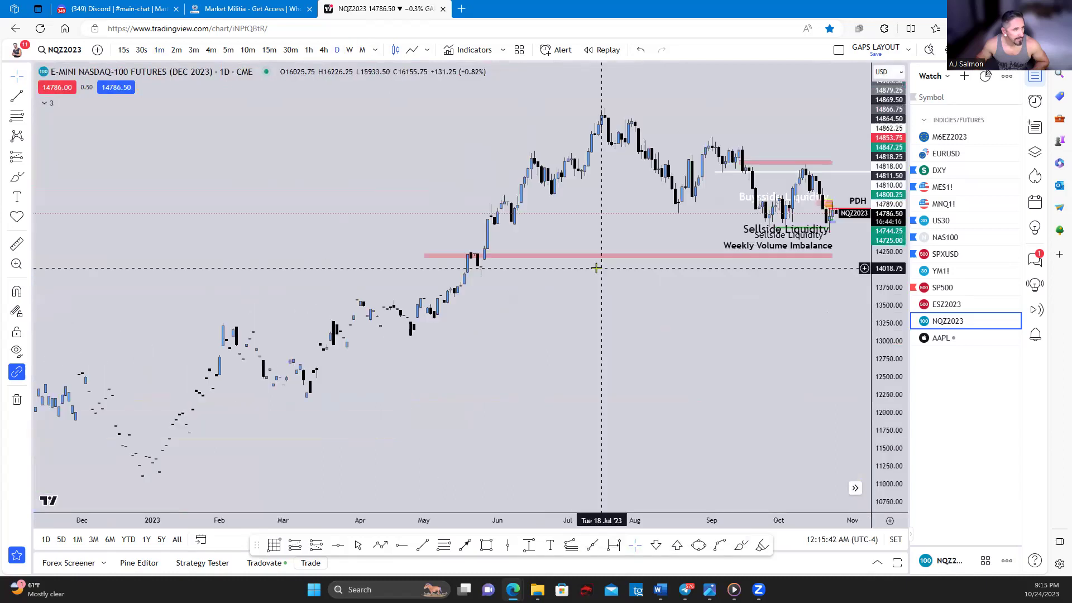
pyautogui.scroll(3, 596, 268)
pyautogui.scroll(3, 590, 270)
pyautogui.scroll(1, 590, 271)
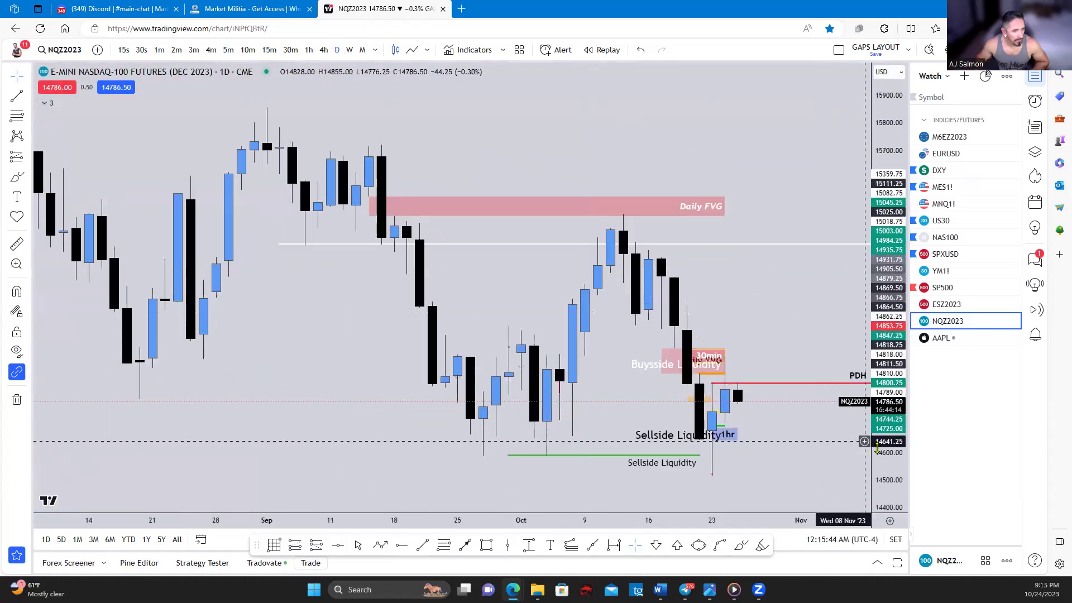
pyautogui.moveTo(878, 447); pyautogui.dragTo(834, 318)
pyautogui.moveTo(789, 361); pyautogui.dragTo(640, 314)
# Step: Review the daily sellside liquidity lines, then load ESZ2023 on the weekly timeframe
pyautogui.click(640, 275)
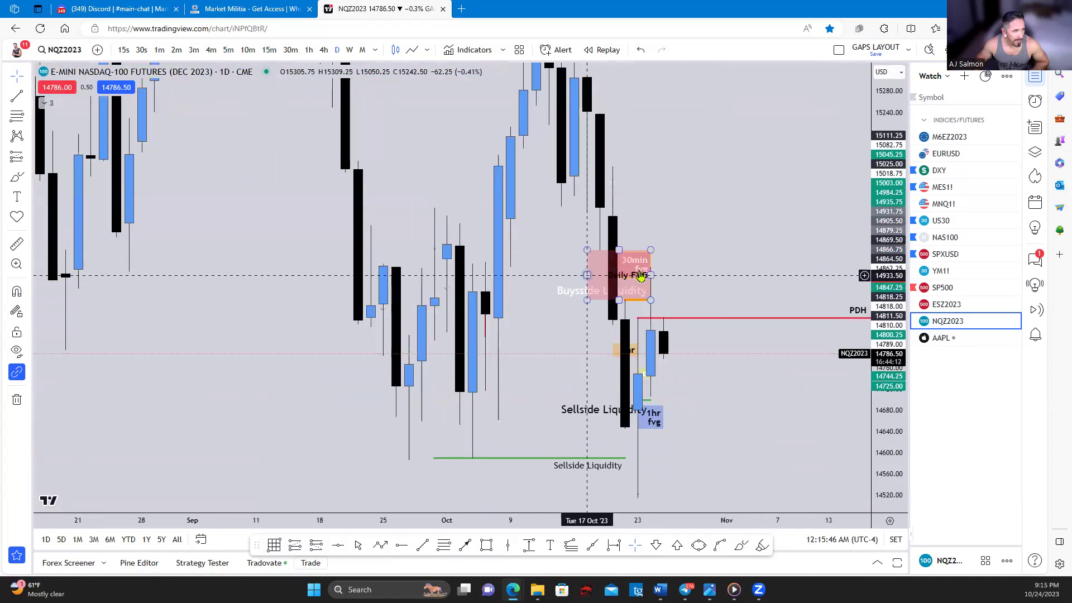
pyautogui.moveTo(713, 376); pyautogui.dragTo(673, 300)
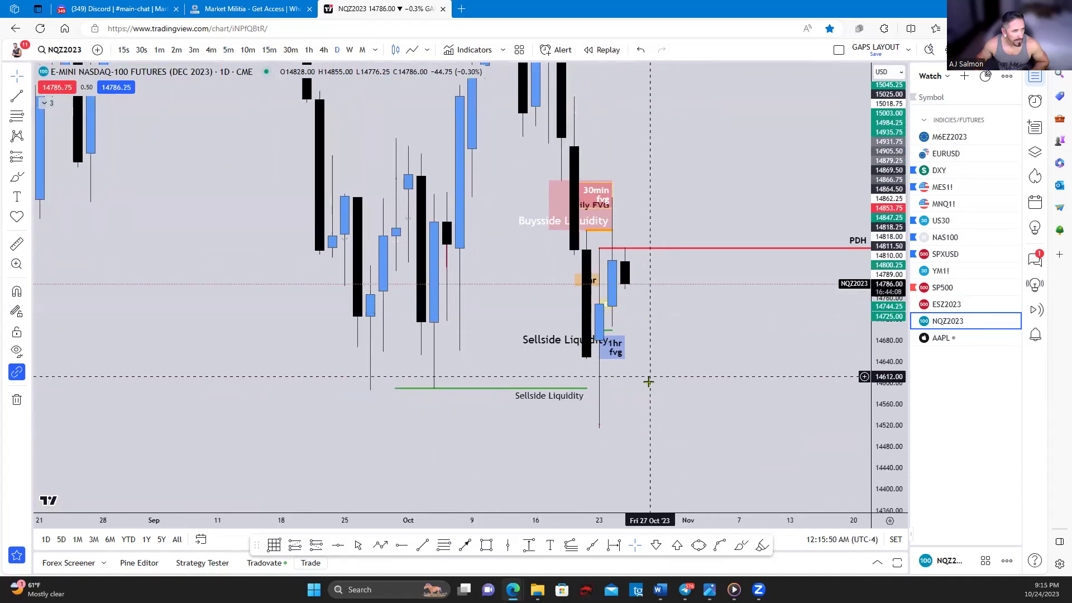
pyautogui.moveTo(659, 402); pyautogui.dragTo(668, 402)
pyautogui.scroll(-3, 669, 402)
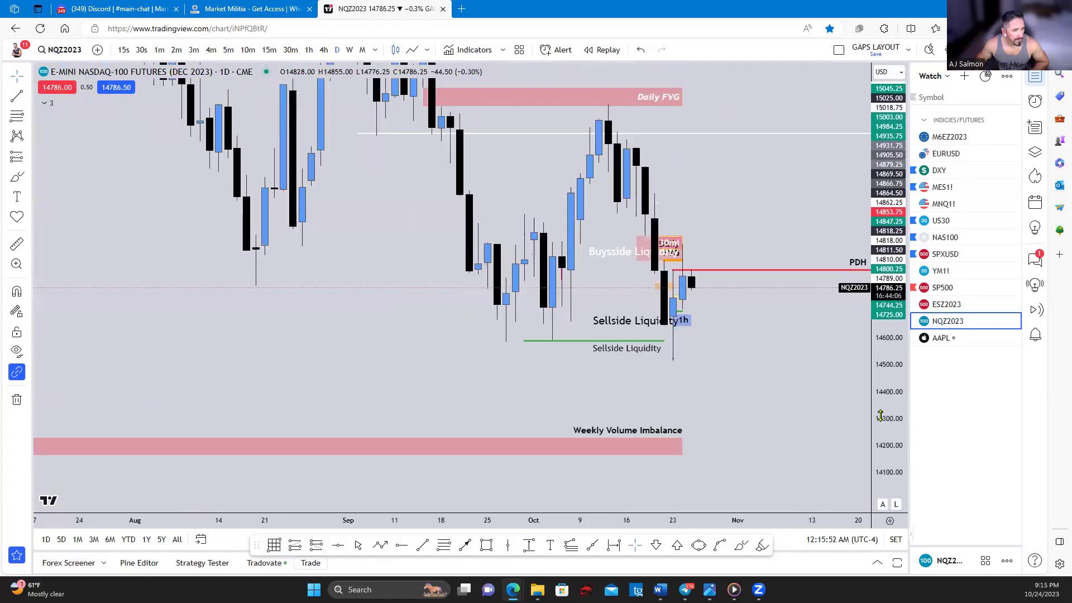
pyautogui.scroll(-1, 628, 419)
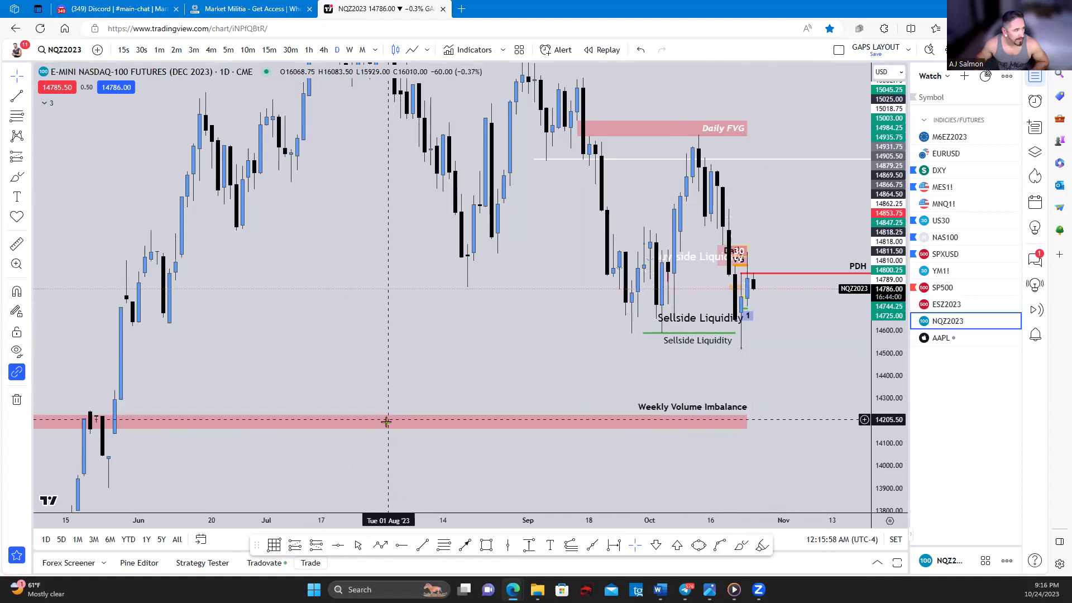
pyautogui.click(351, 50)
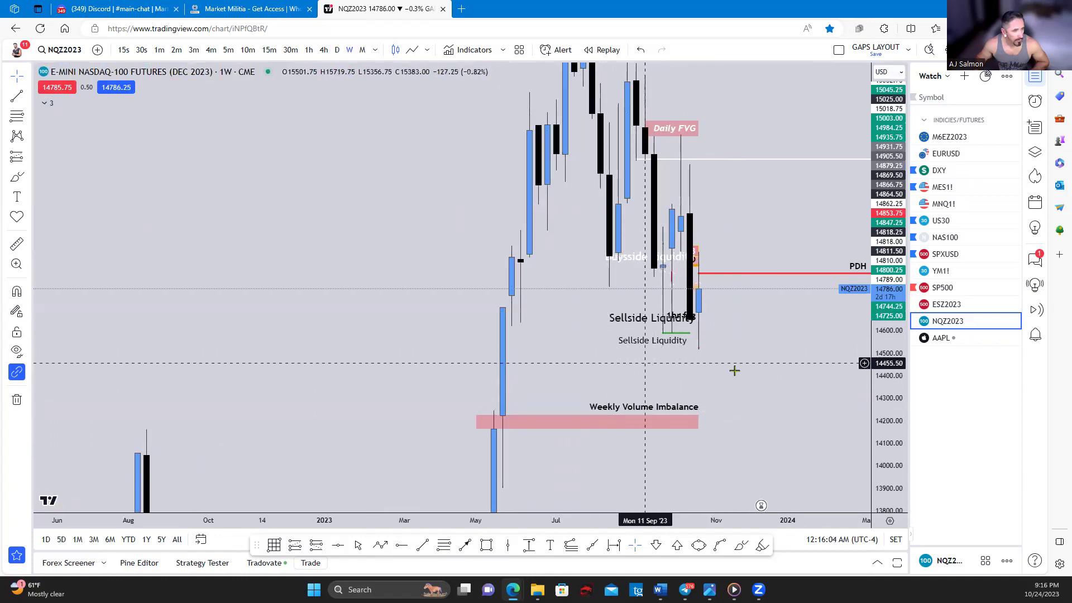
pyautogui.press('Up')
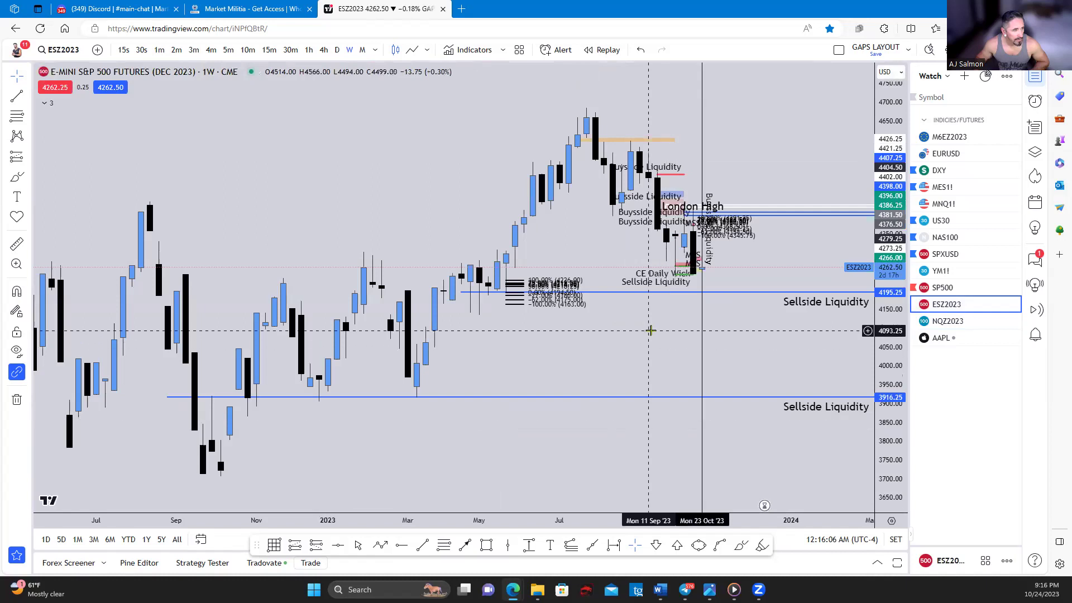
# Step: Inspect the Fibonacci drawing and zoom around the 4195.25 and 3916.25 sellside liquidity levels
pyautogui.click(568, 305)
pyautogui.click(832, 143)
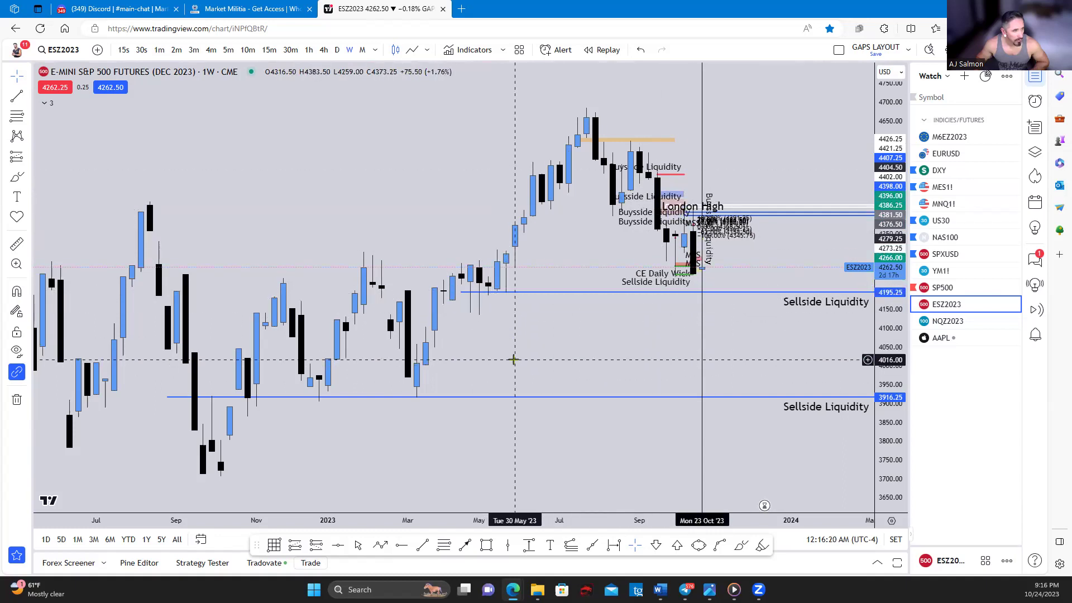
pyautogui.scroll(-2, 512, 357)
pyautogui.scroll(1, 587, 355)
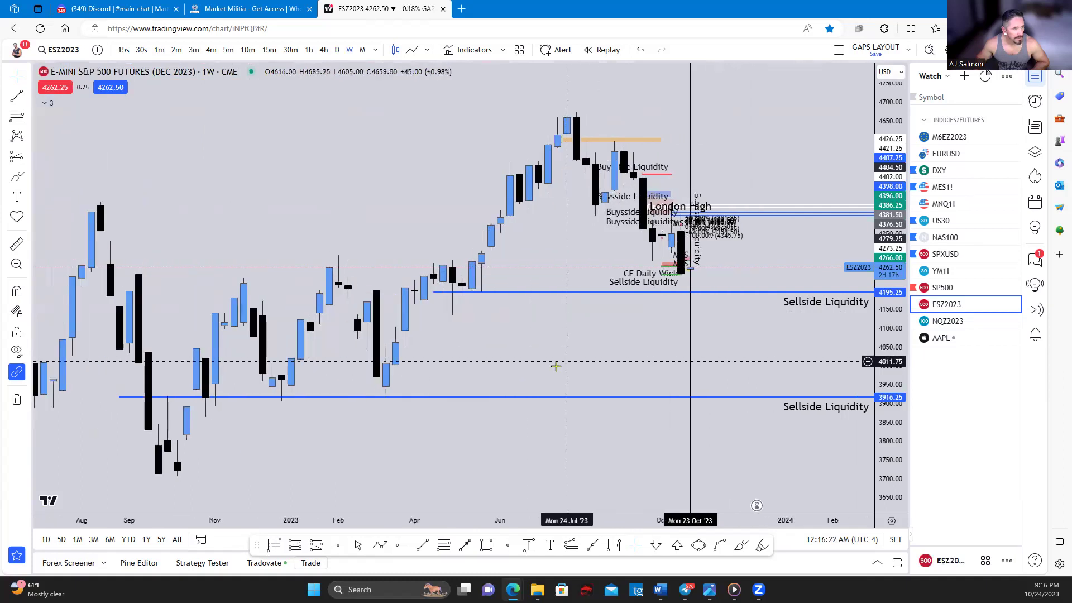
pyautogui.scroll(1, 555, 366)
pyautogui.moveTo(555, 366); pyautogui.dragTo(551, 396)
pyautogui.scroll(1, 552, 396)
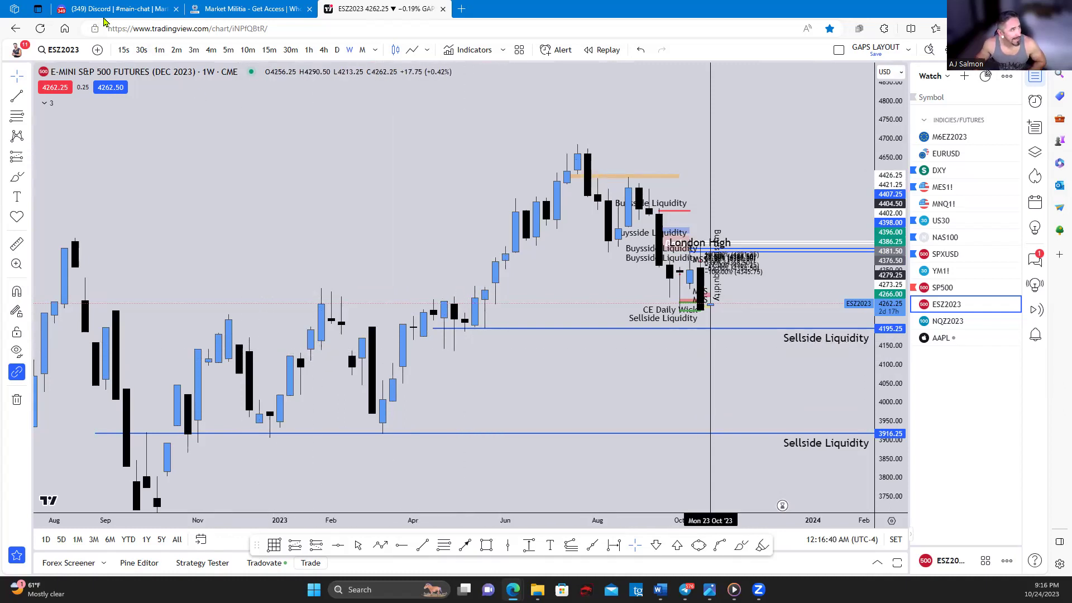
# Step: Compare Market Militia's BootCamp and $50 Discord Mentorship plans on Whop, then return to Discord
pyautogui.click(229, 7)
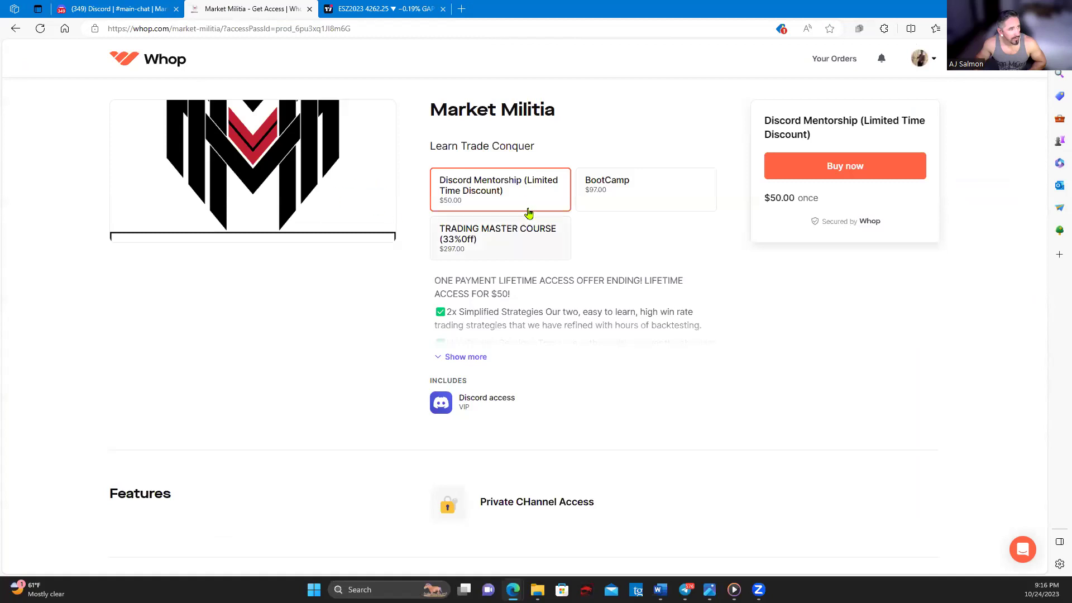
pyautogui.click(647, 202)
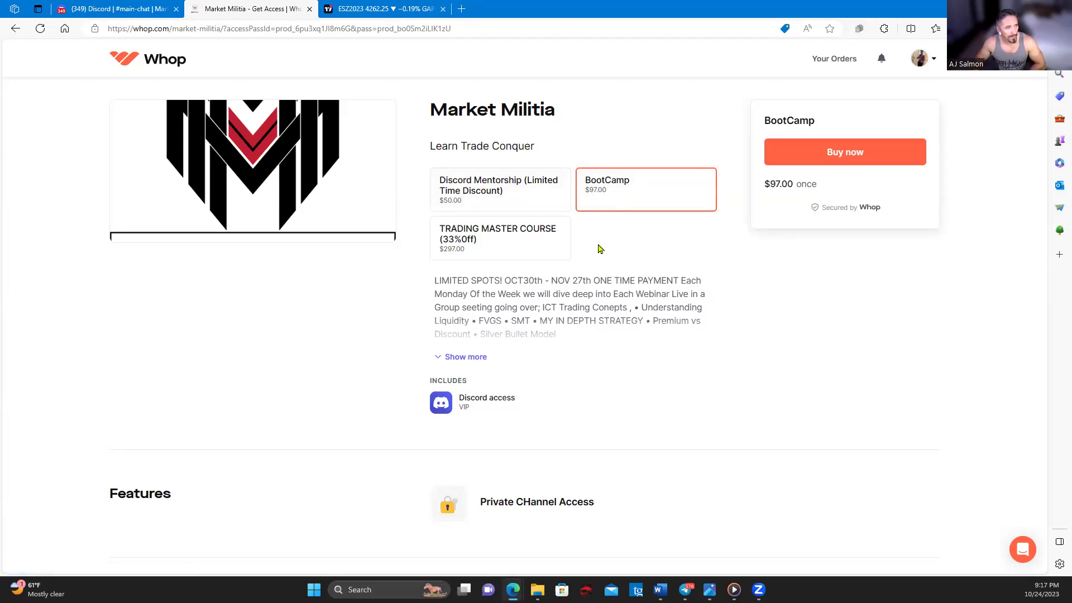
pyautogui.click(539, 194)
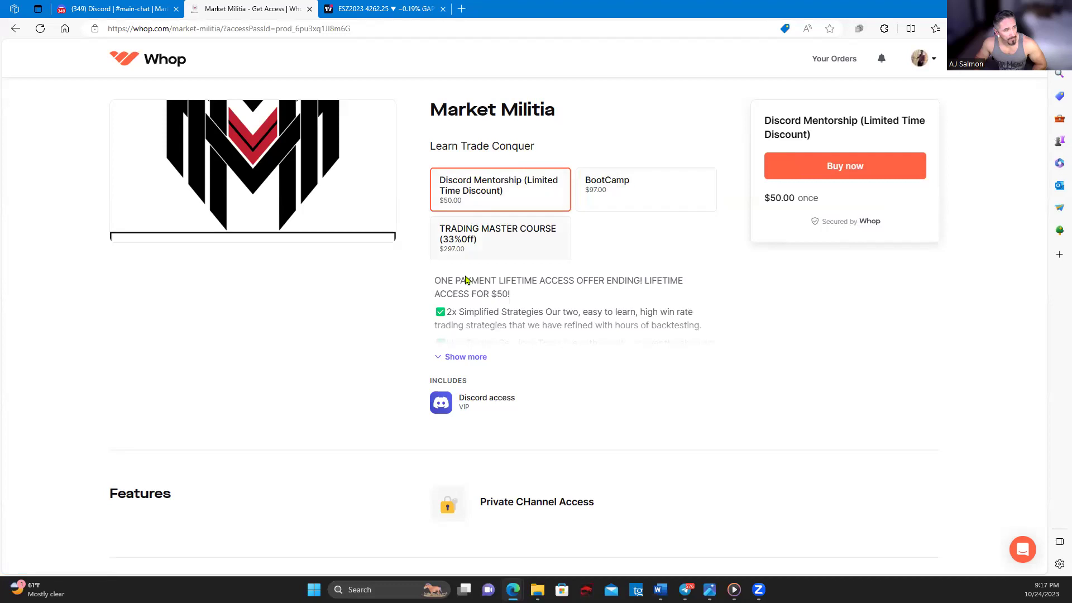
pyautogui.click(96, 10)
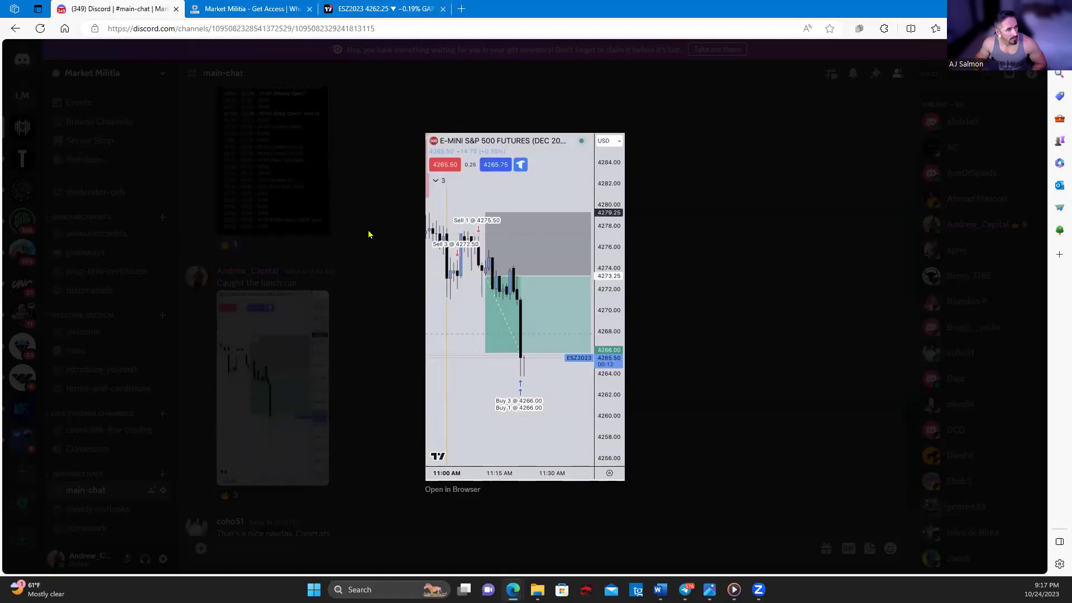
# Step: Close the enlarged image and scroll main-chat back to the October 23–24 trade posts
pyautogui.click(399, 260)
pyautogui.scroll(2, 428, 282)
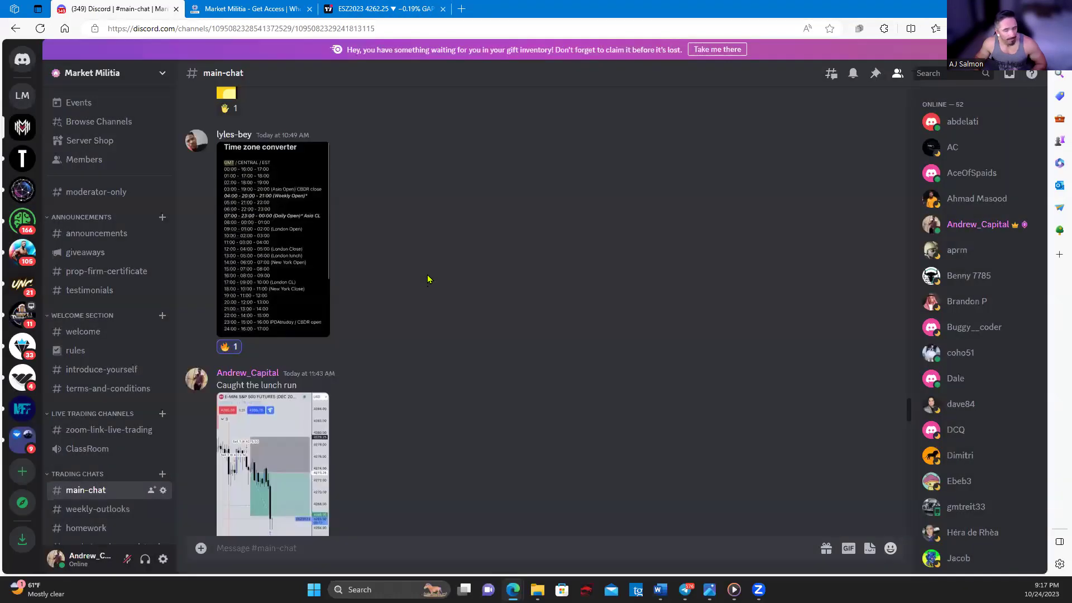
pyautogui.scroll(3, 428, 279)
pyautogui.scroll(3, 429, 279)
pyautogui.scroll(3, 428, 279)
pyautogui.scroll(3, 428, 279)
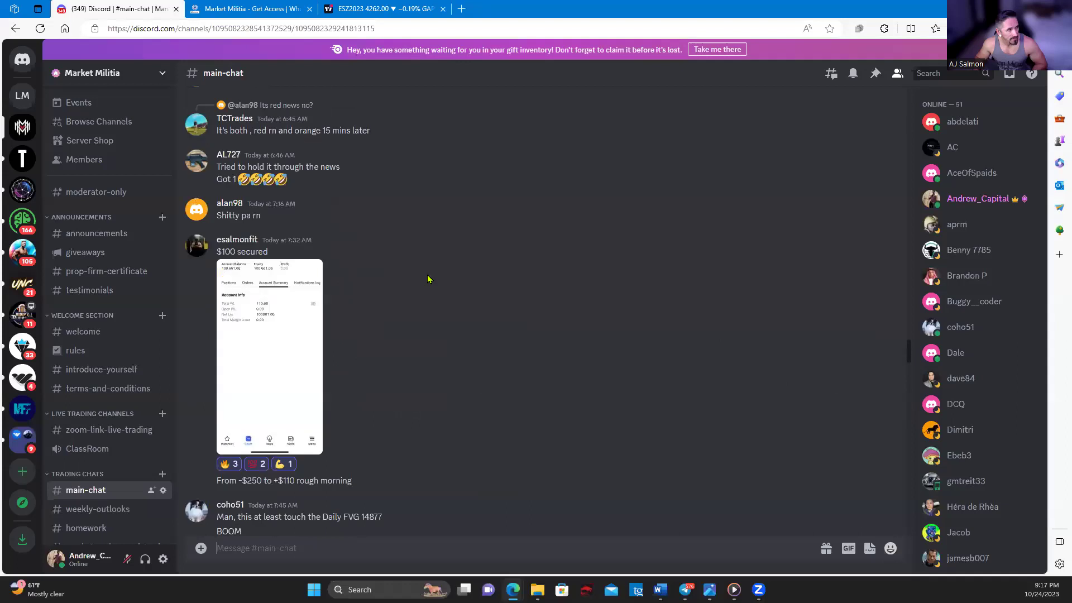
pyautogui.scroll(5, 428, 279)
pyautogui.scroll(5, 428, 279)
pyautogui.scroll(5, 428, 279)
pyautogui.scroll(5, 428, 279)
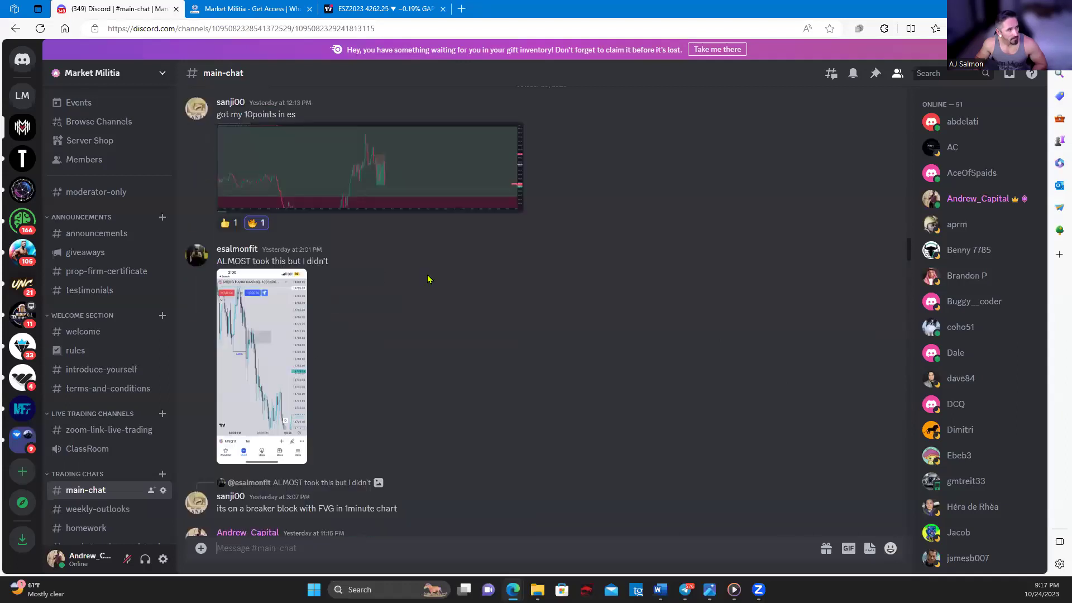
pyautogui.scroll(1, 428, 280)
pyautogui.scroll(-5, 596, 347)
pyautogui.scroll(-5, 595, 346)
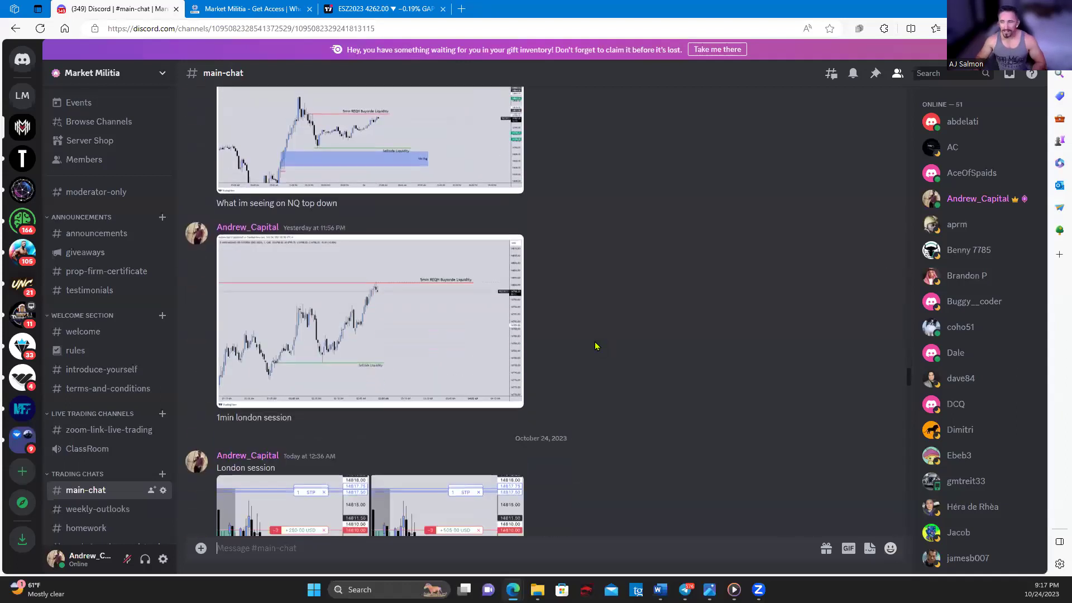